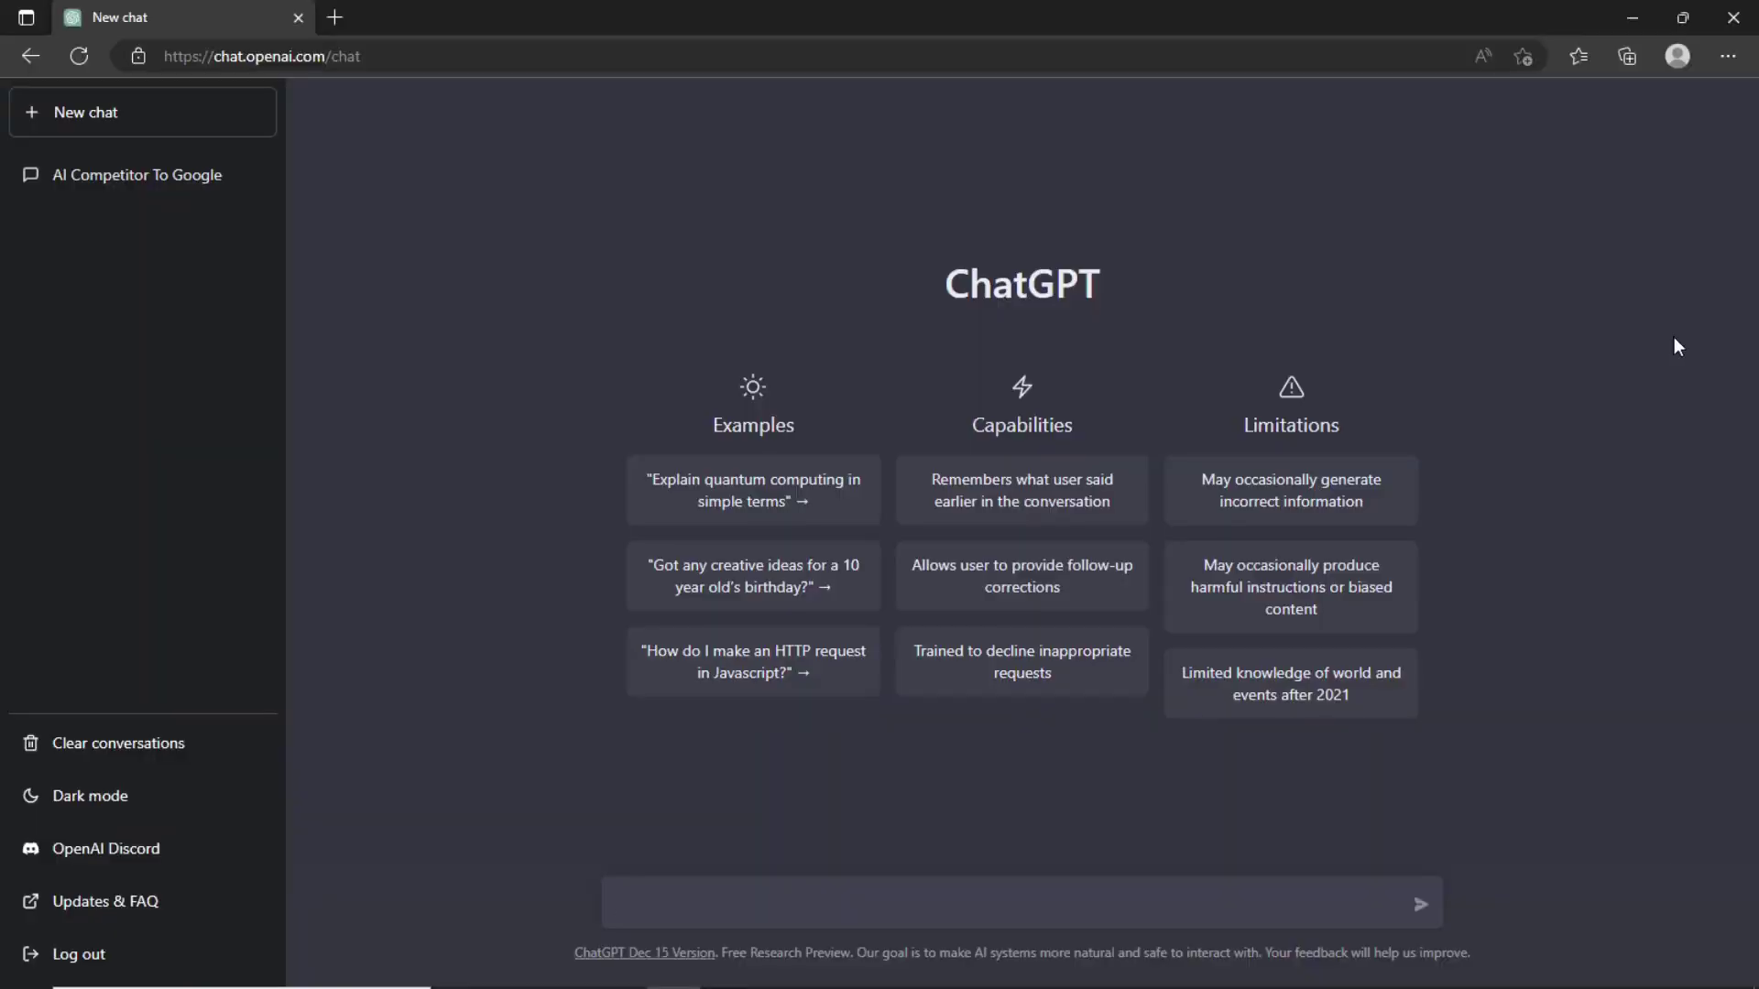
Step: Ask 'what tasks can you perform?' and 'Are you a google killer?', then highlight the search-engine reply
{"action": "type", "text": "what tasks can you perform?"}
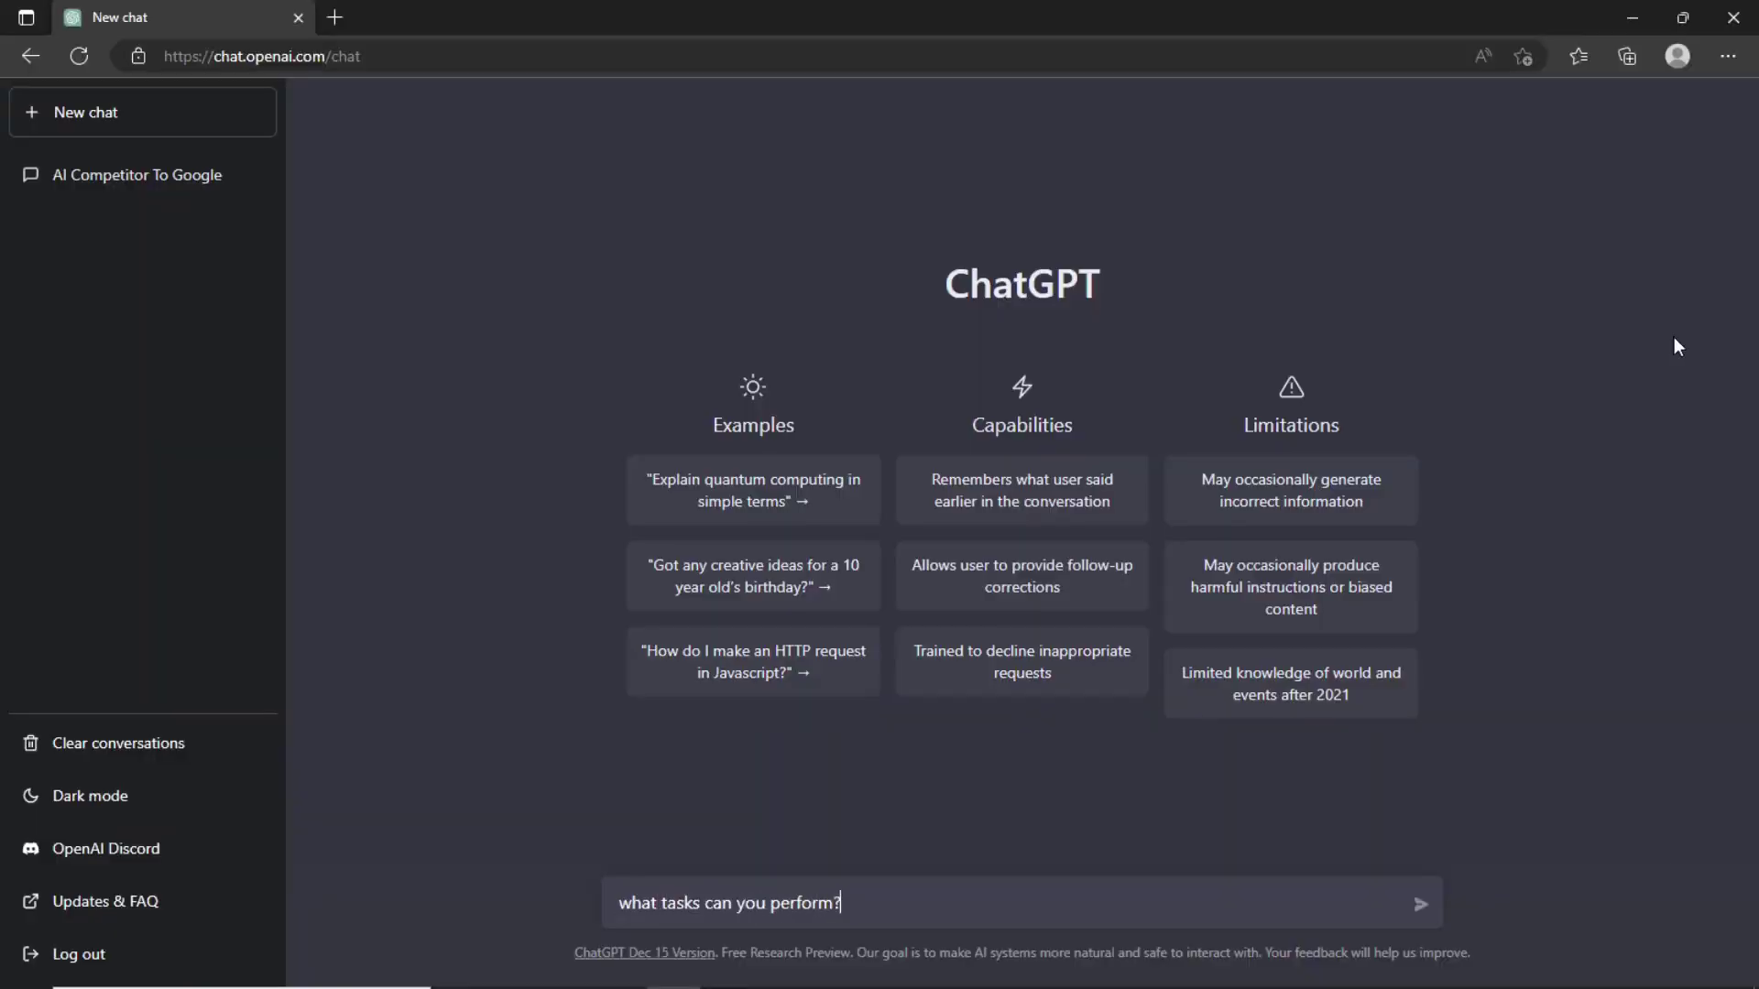
{"action": "key", "text": "Return"}
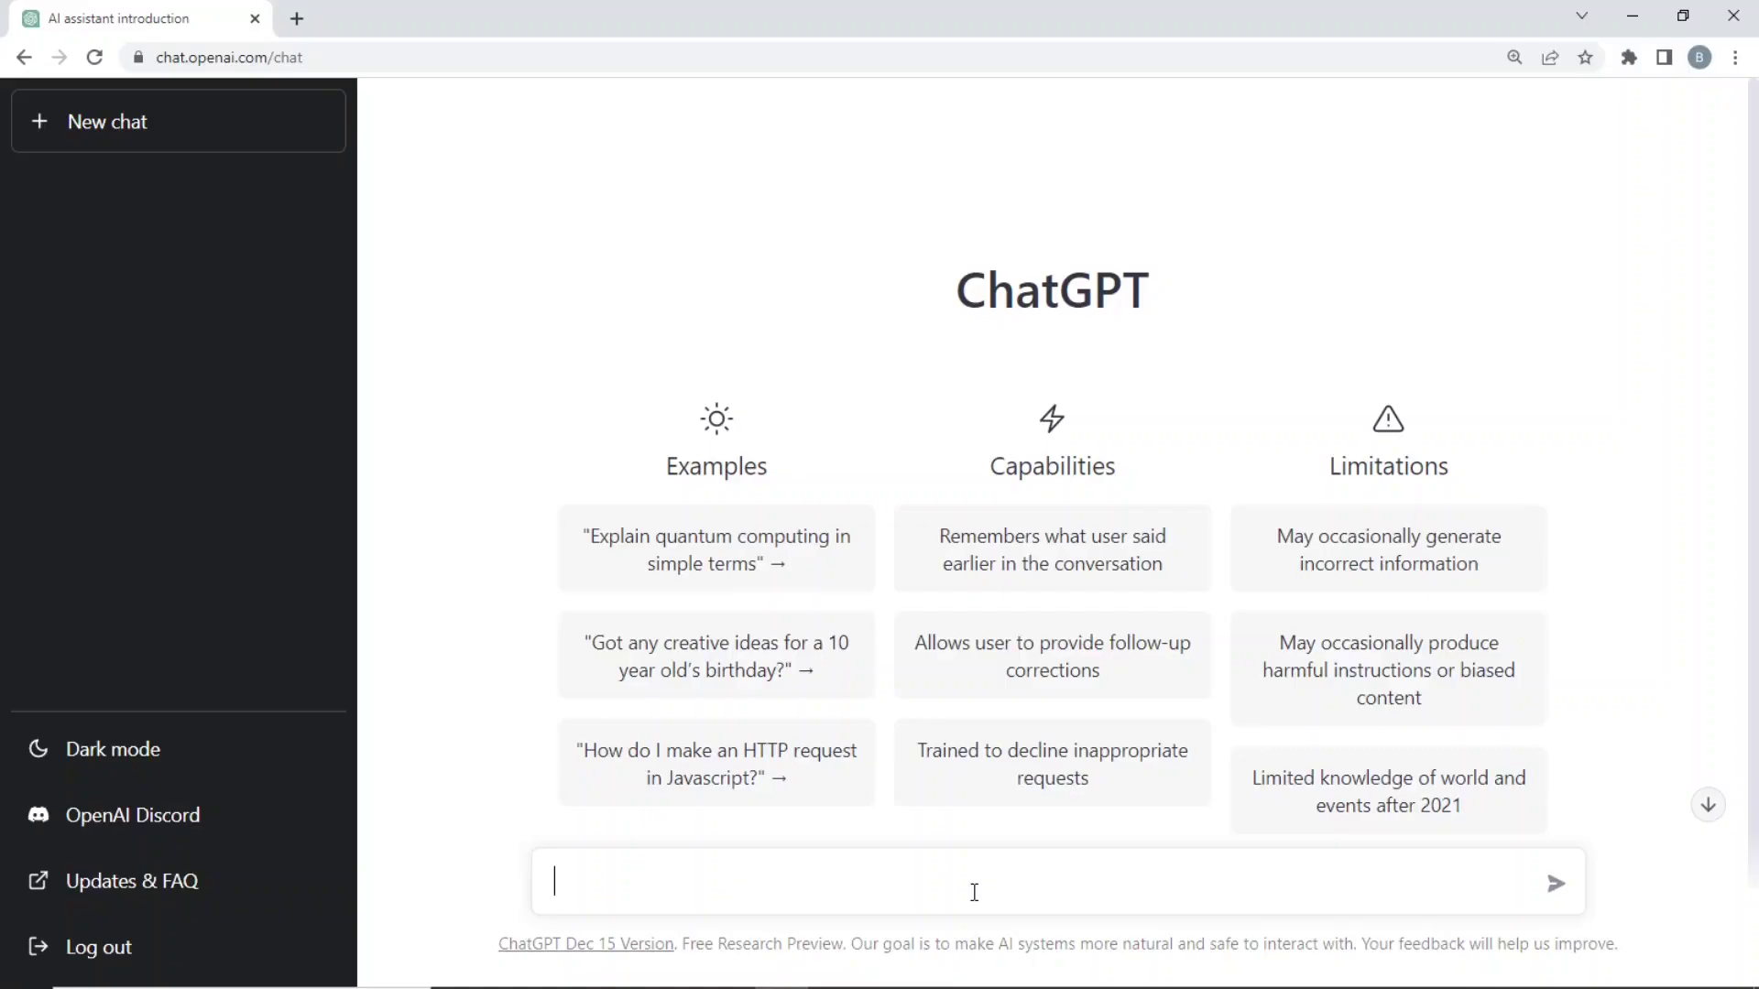
{"action": "type", "text": "you a google killer"}
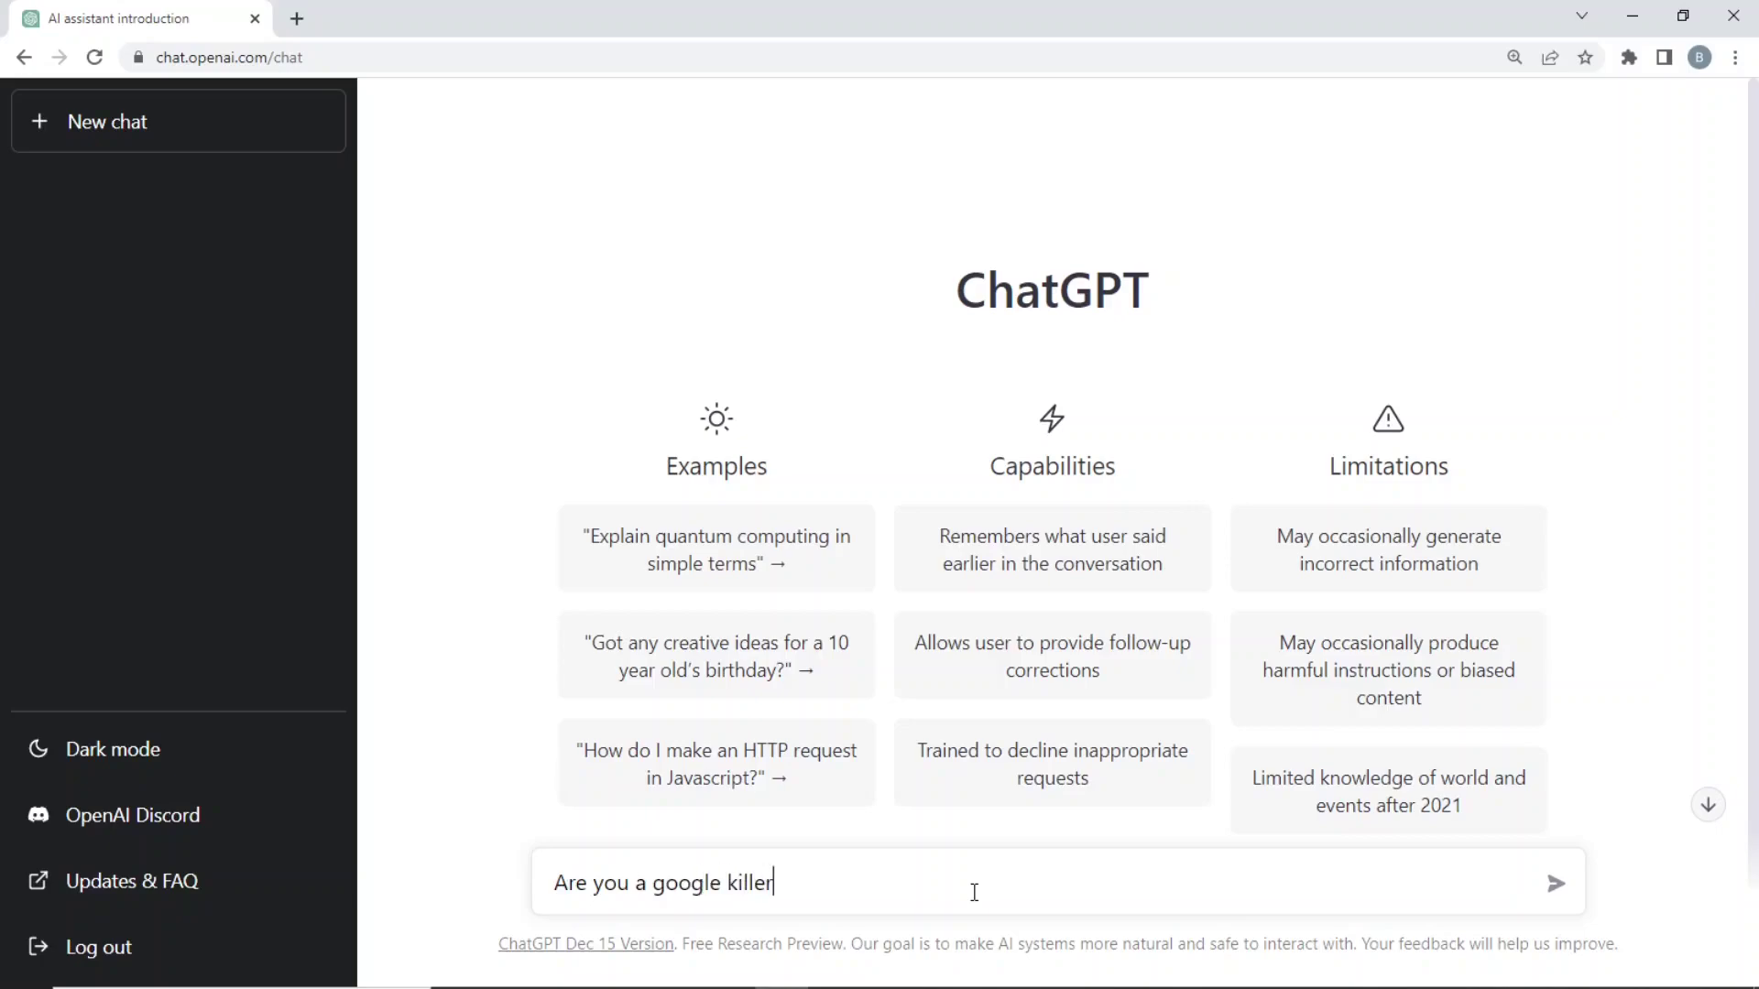
{"action": "type", "text": "?"}
{"action": "left_click", "coordinate": [1556, 884]}
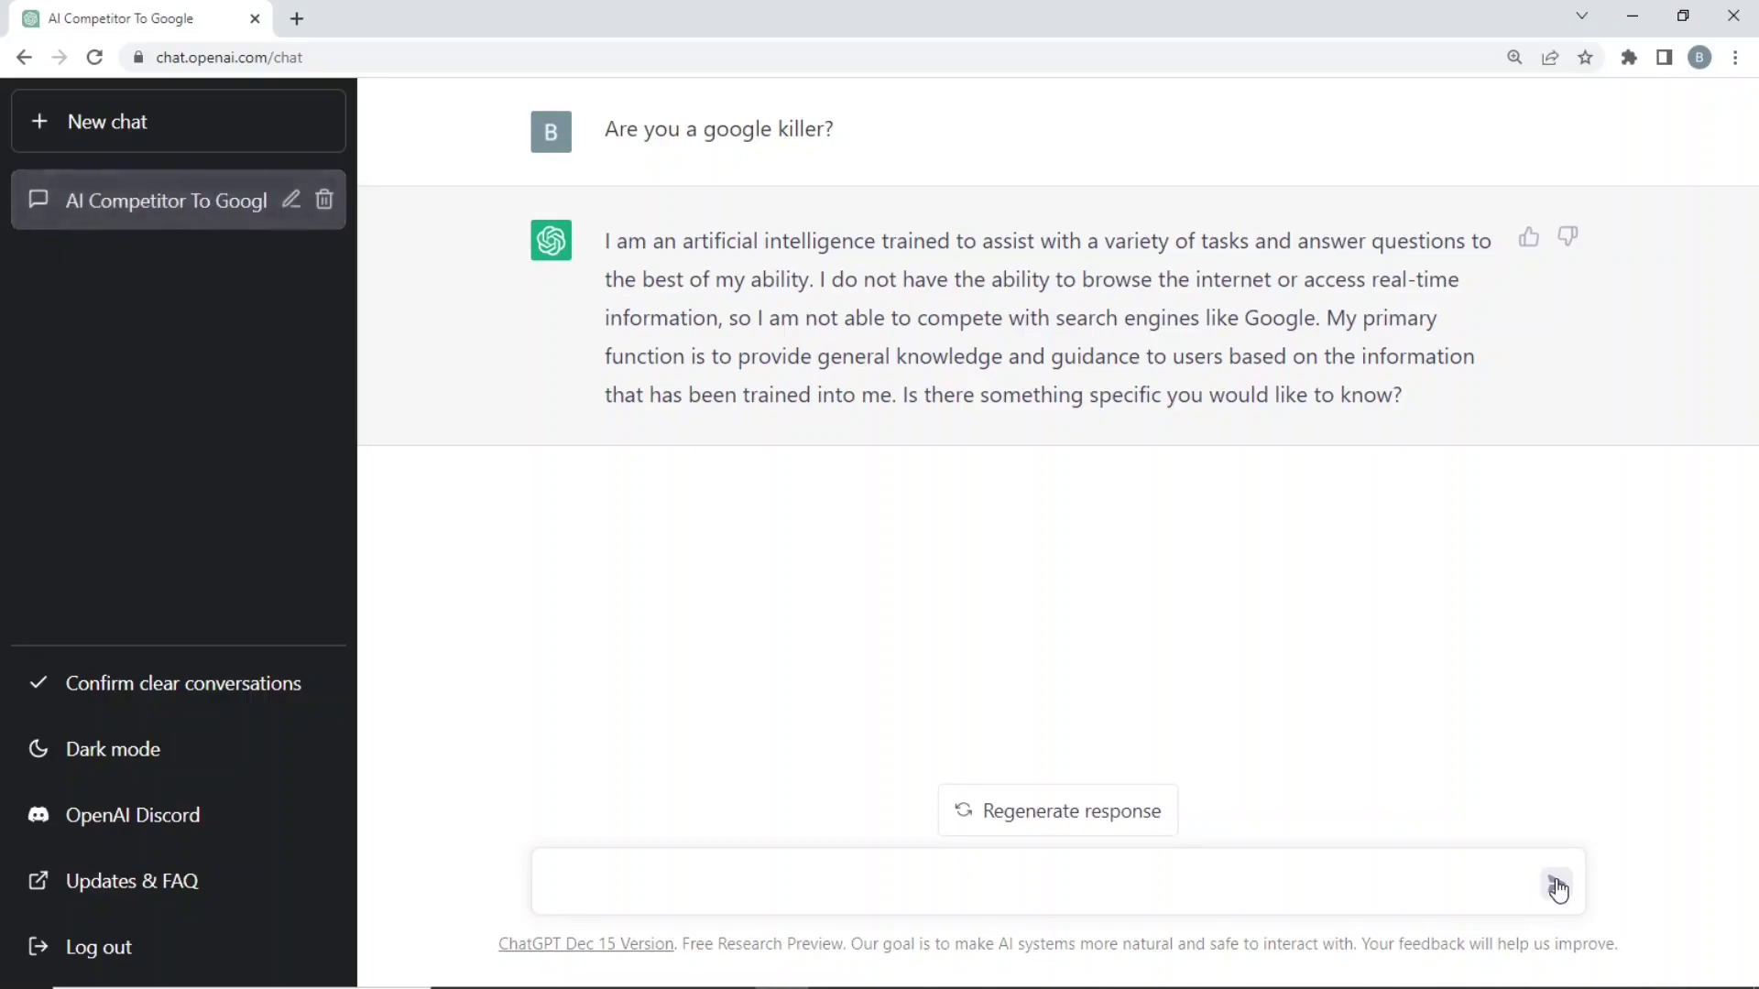
{"action": "left_click_drag", "start_coordinate": [728, 318], "coordinate": [1396, 346]}
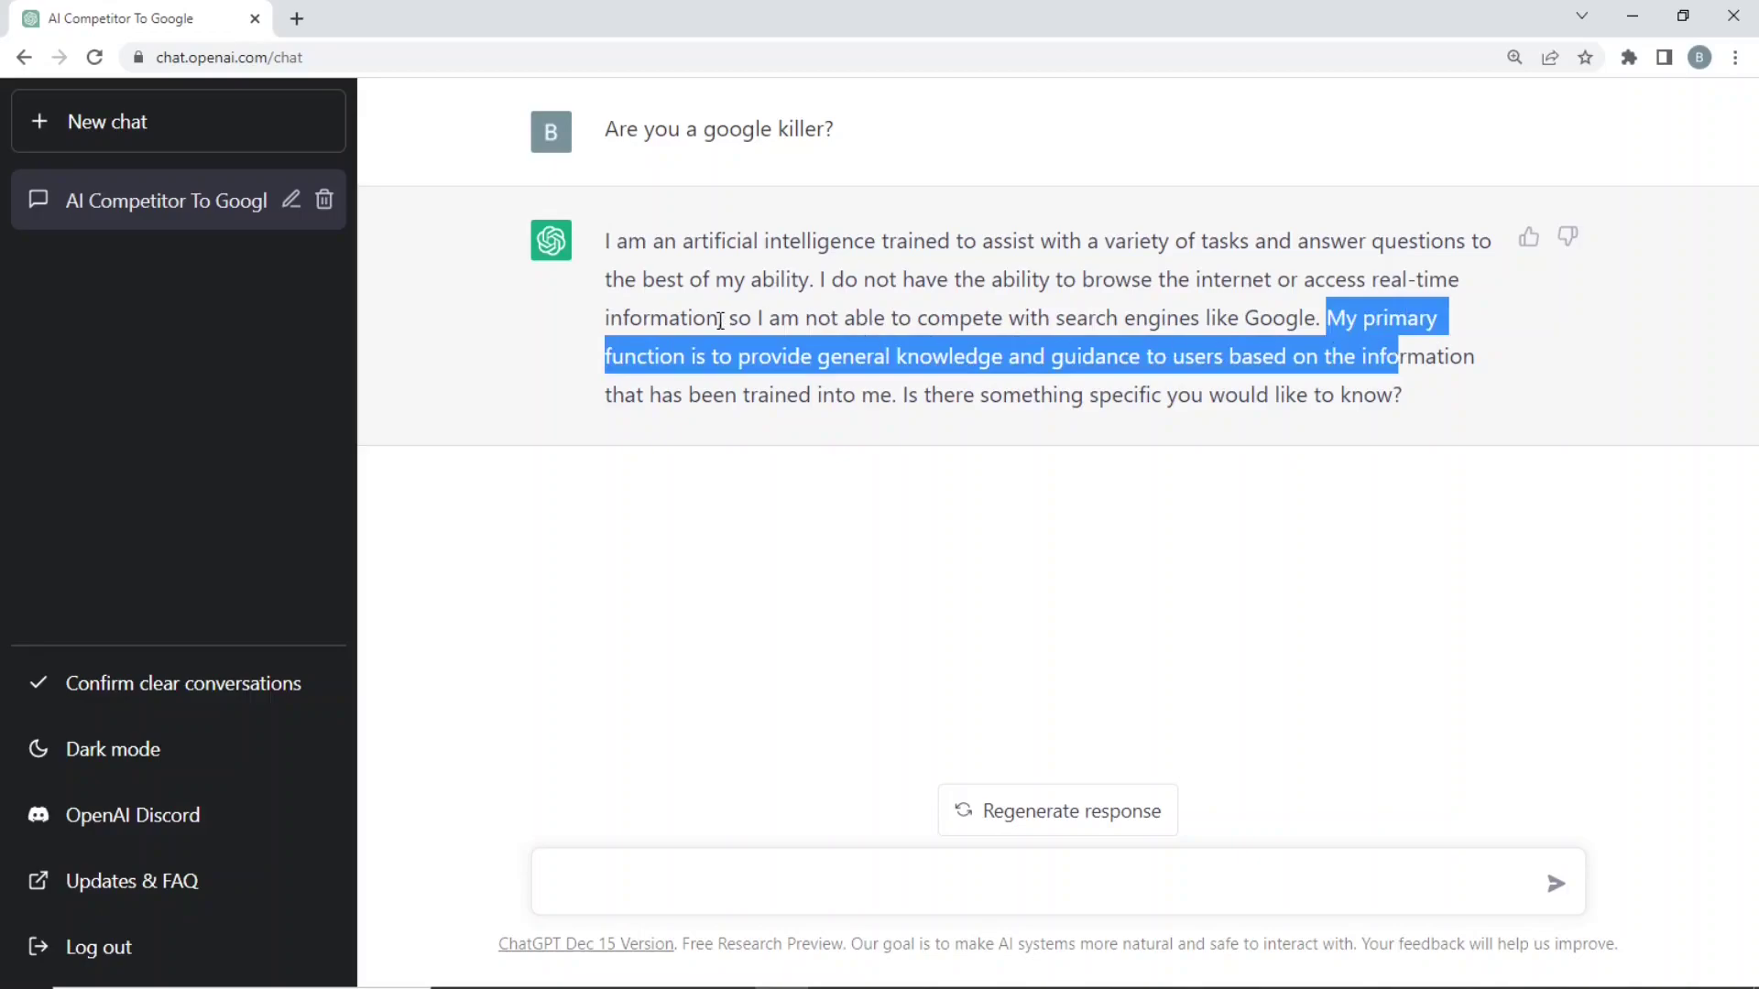
{"action": "left_click_drag", "start_coordinate": [725, 323], "coordinate": [1328, 339]}
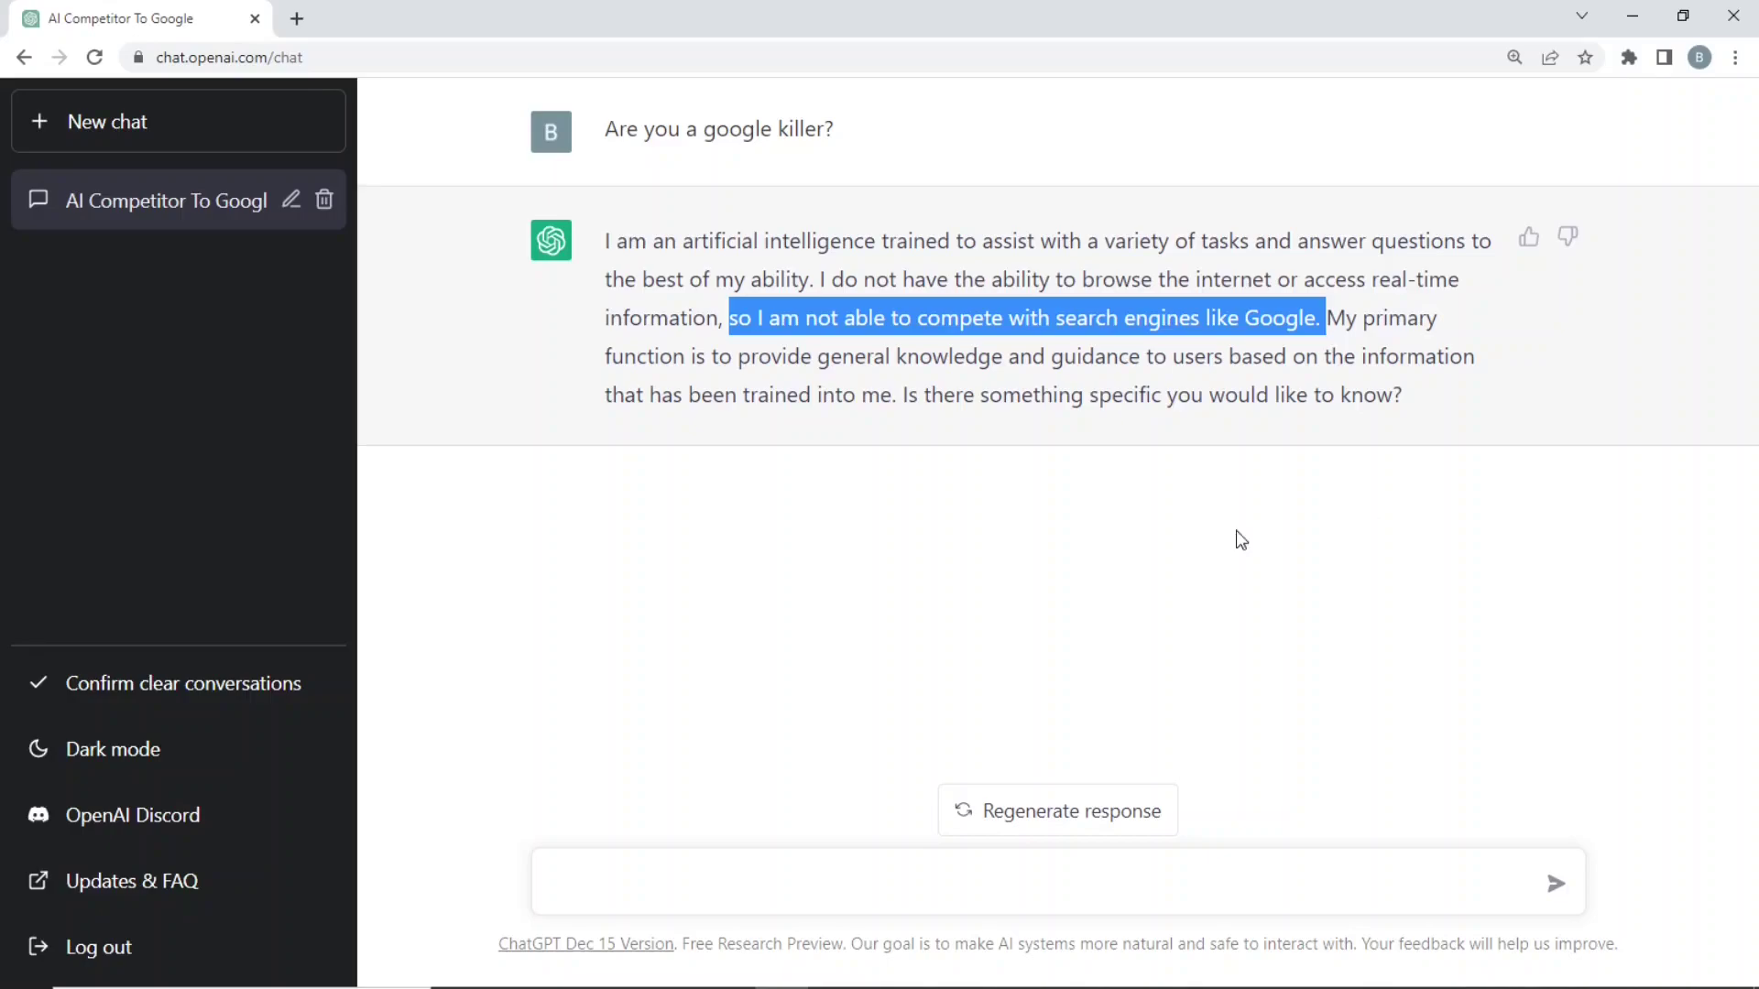
Step: Send the question 'Will you take away programming jobs?' to ChatGPT
{"action": "left_click", "coordinate": [697, 878]}
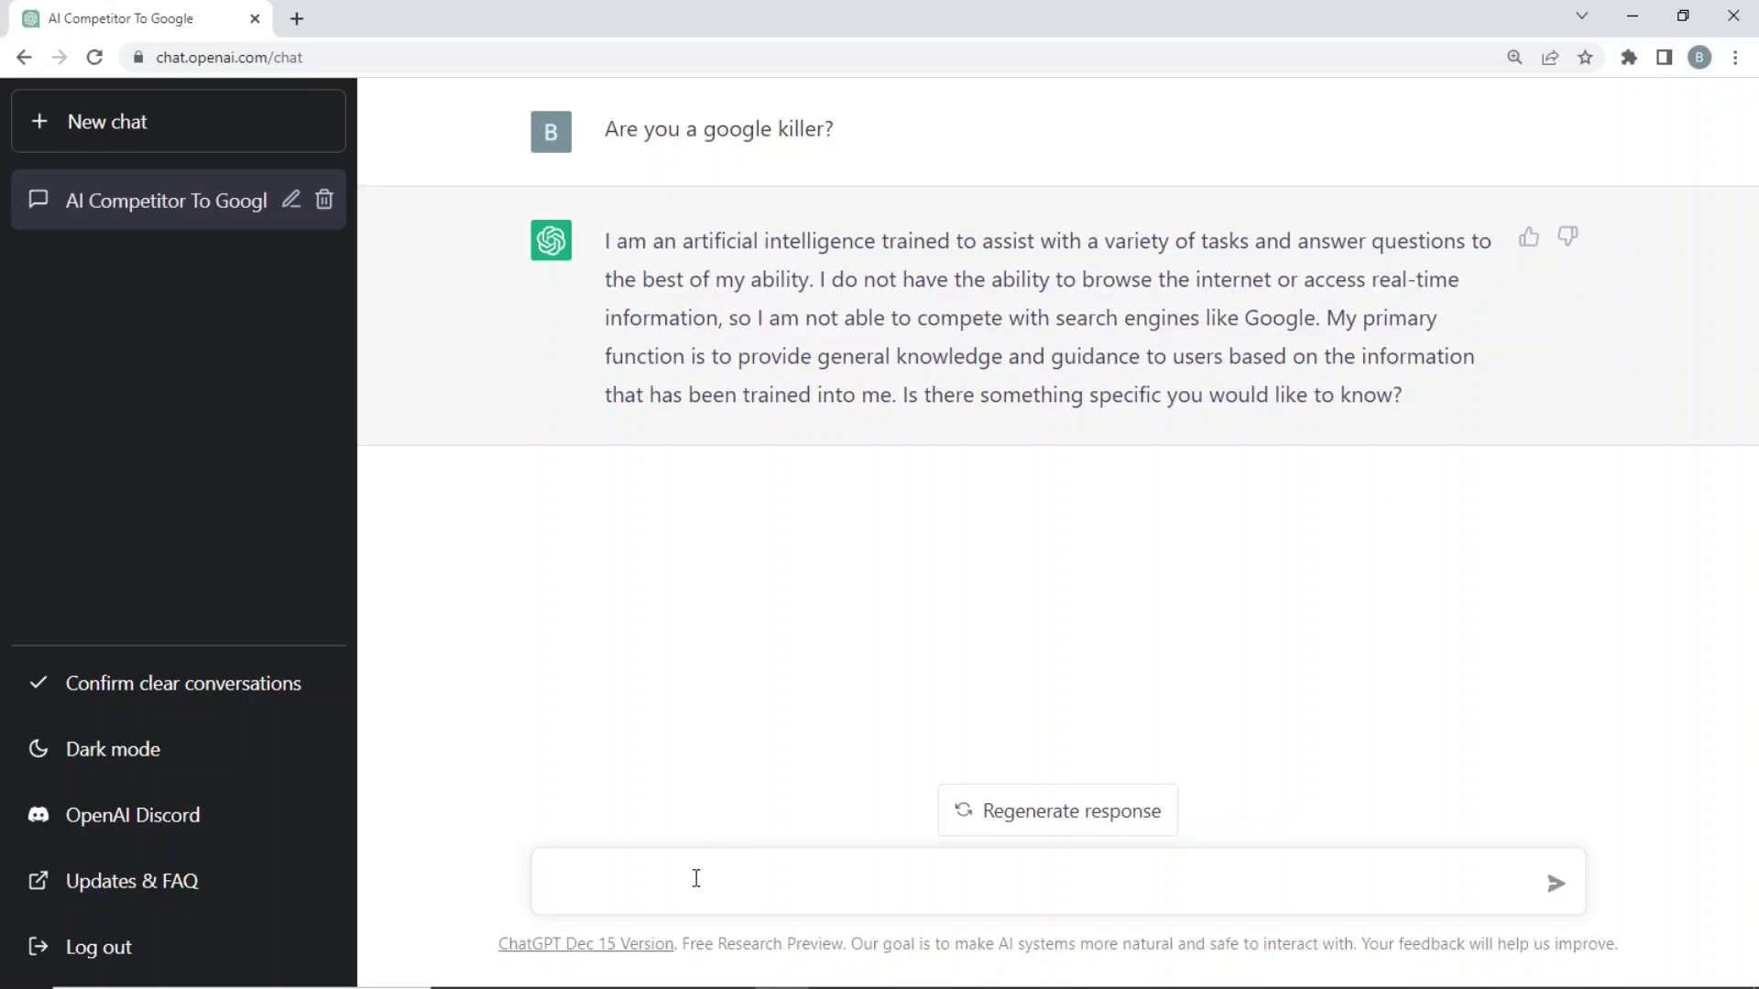
{"action": "type", "text": "Will you take away programming jobs"}
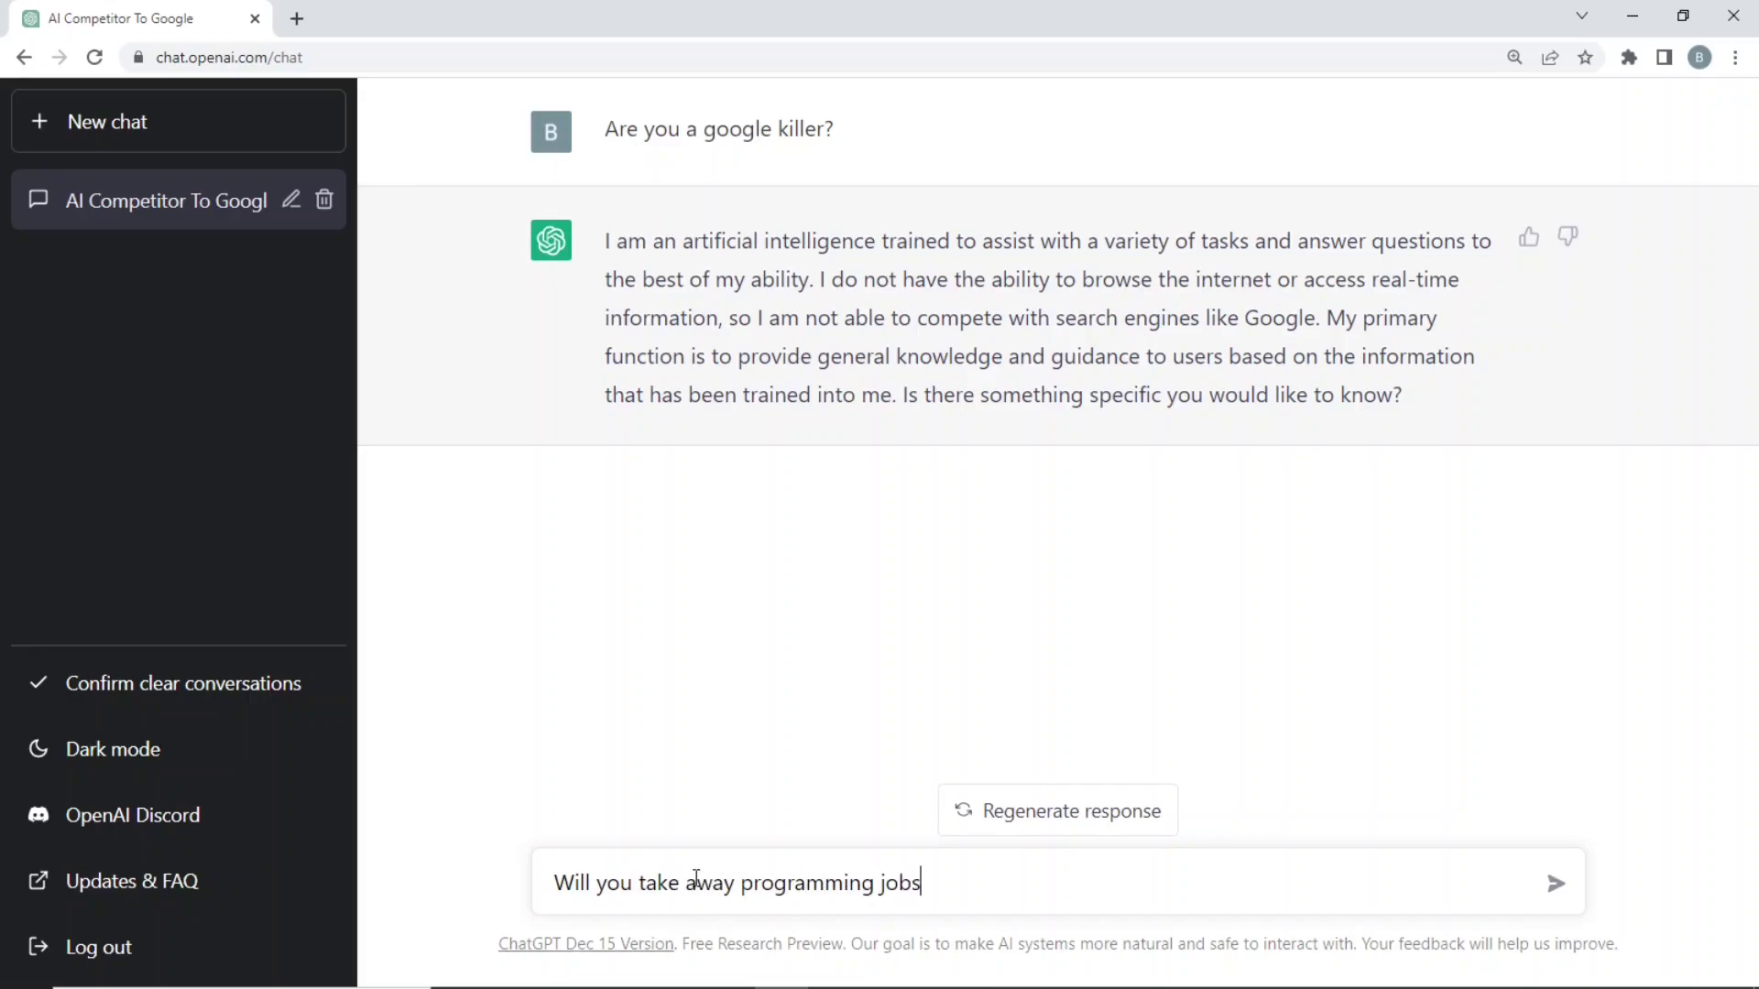
{"action": "type", "text": "?"}
{"action": "left_click", "coordinate": [1555, 883]}
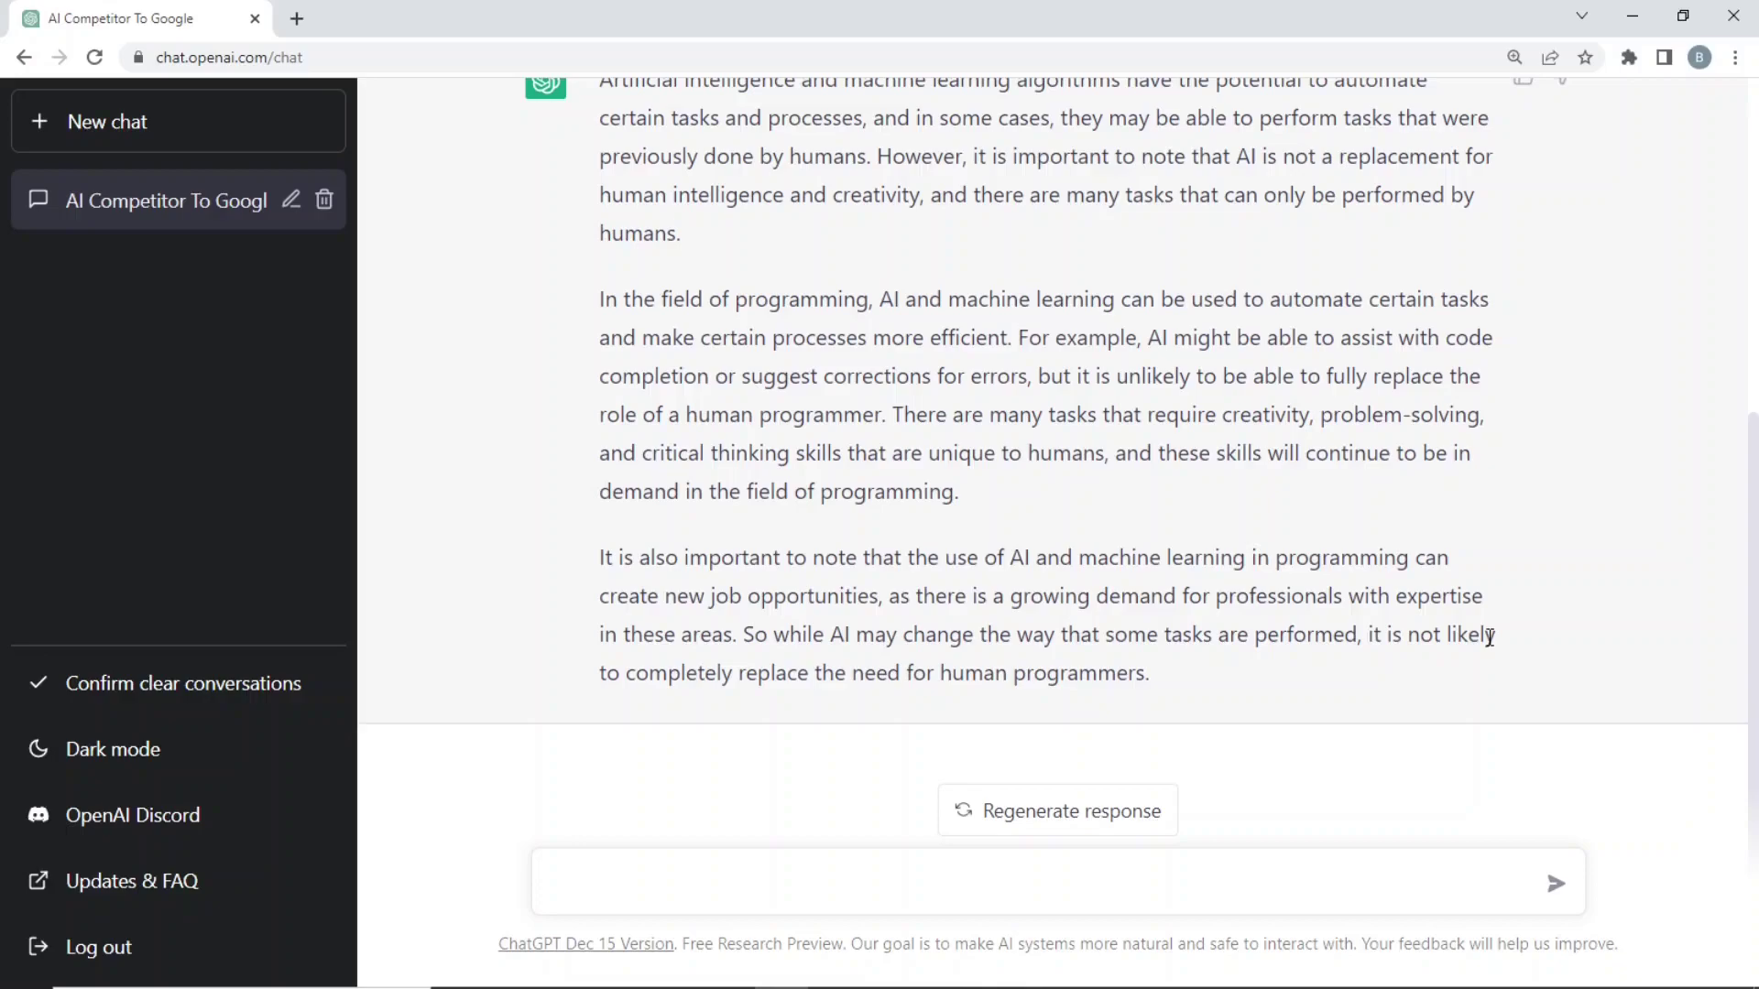
Step: Send the question 'will you replace human bloggers?' to ChatGPT
{"action": "left_click", "coordinate": [684, 875]}
{"action": "type", "text": "will you replace human blogg"}
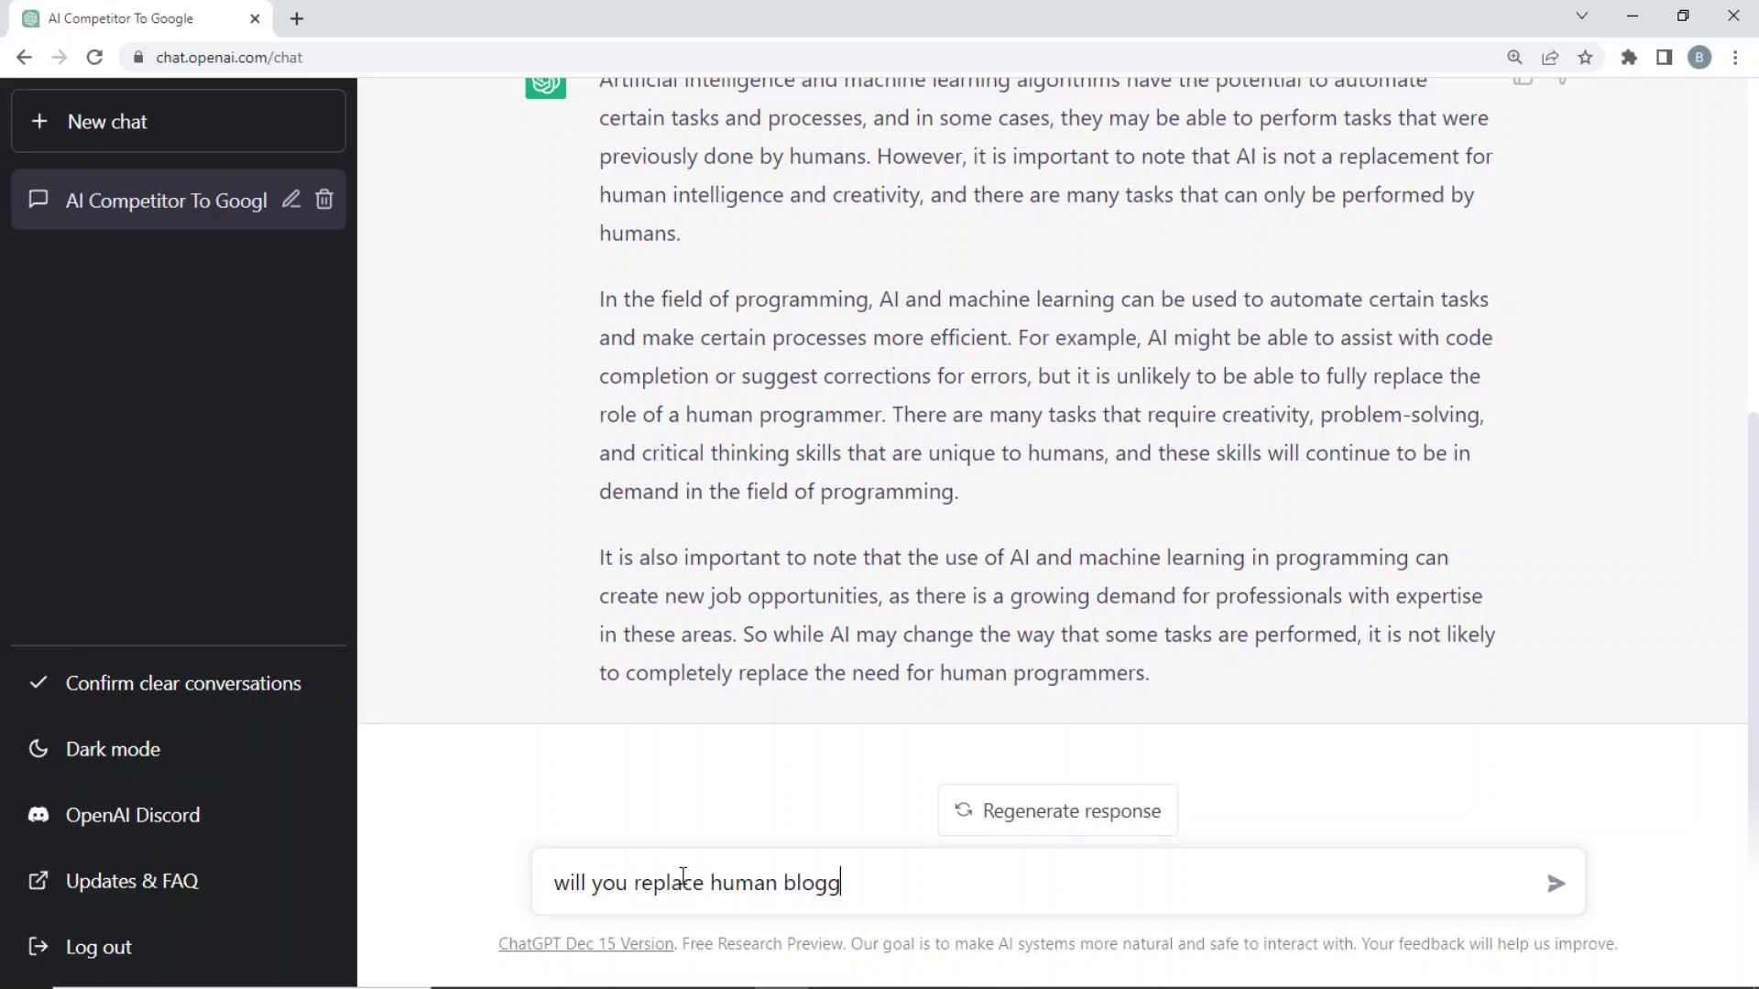
{"action": "type", "text": "ers?"}
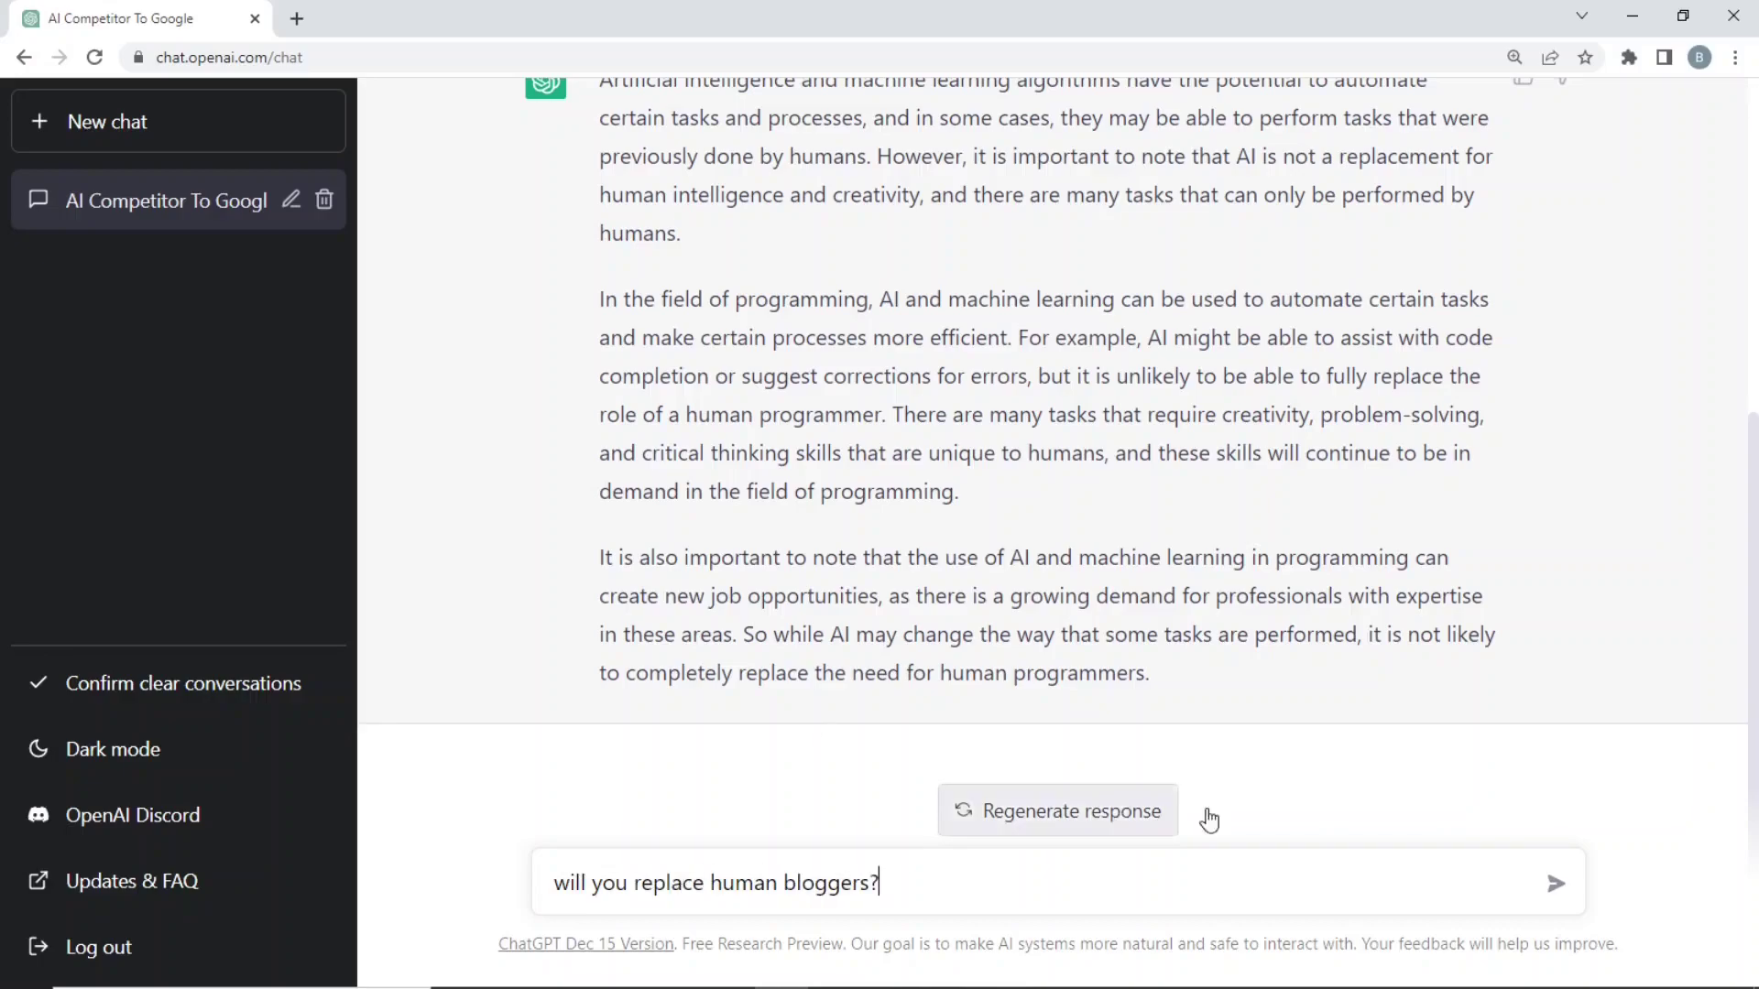
{"action": "left_click", "coordinate": [1548, 885]}
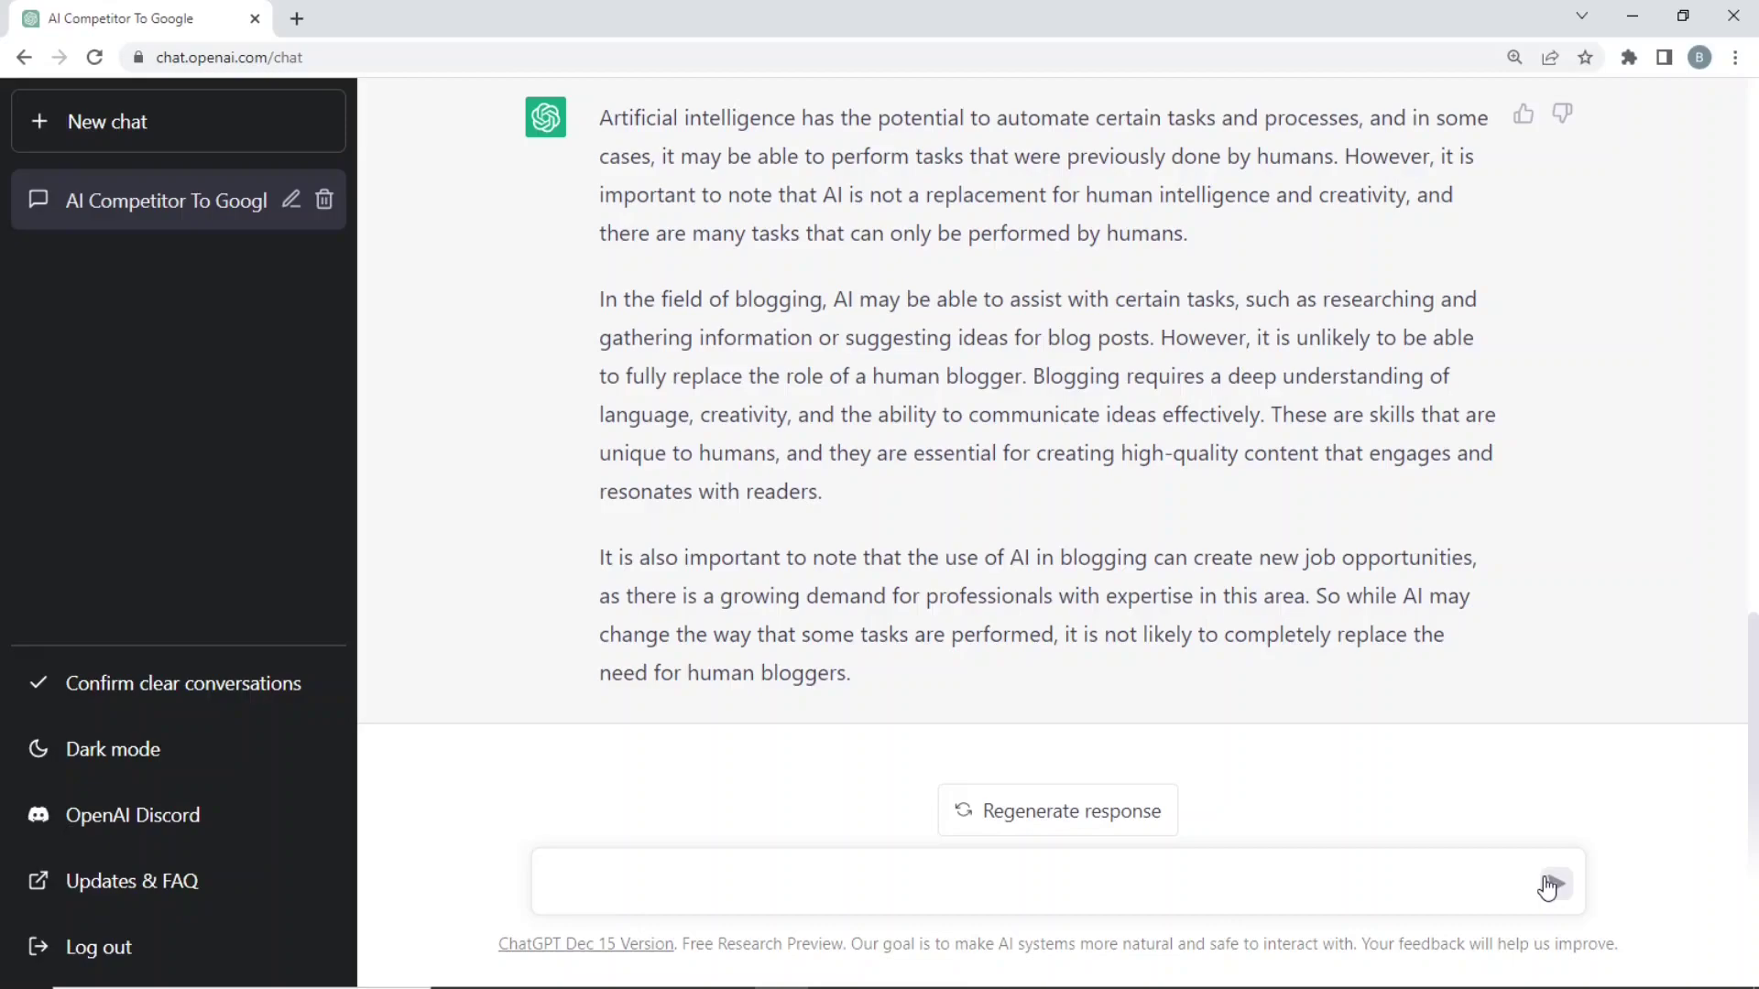
{"action": "key", "text": "alt"}
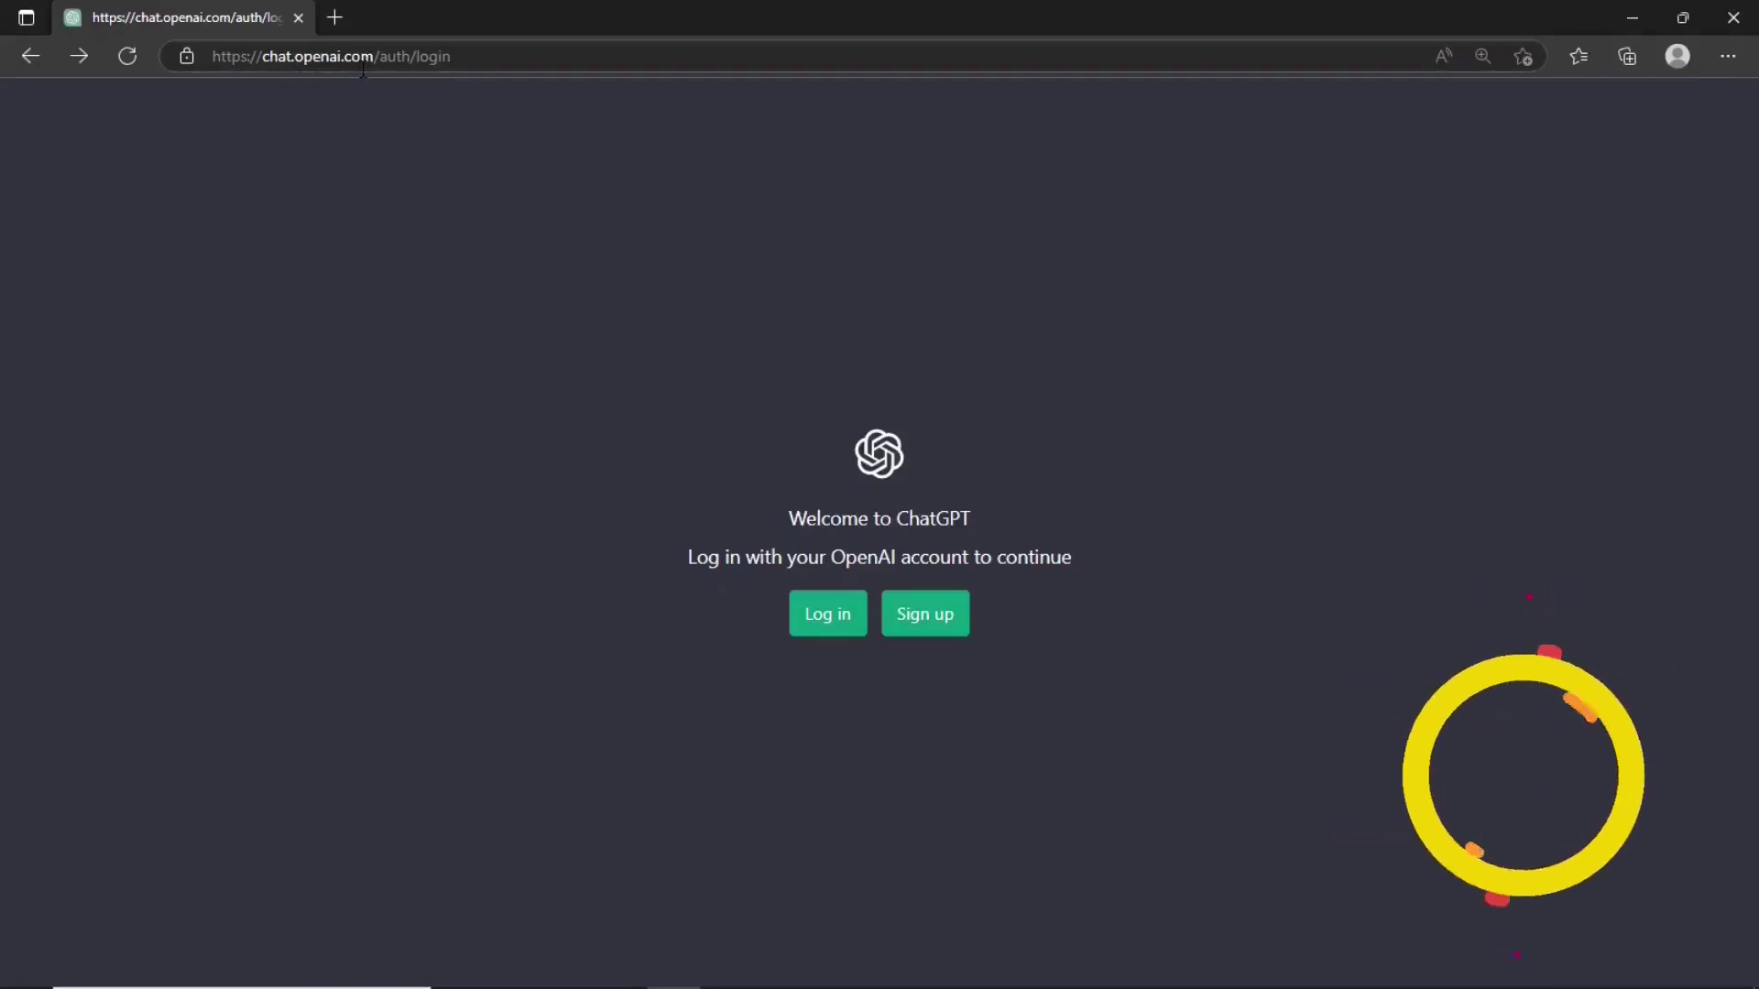
Step: Go from the ChatGPT welcome page to the OpenAI 'Welcome back' log-in page
{"action": "left_click", "coordinate": [828, 619]}
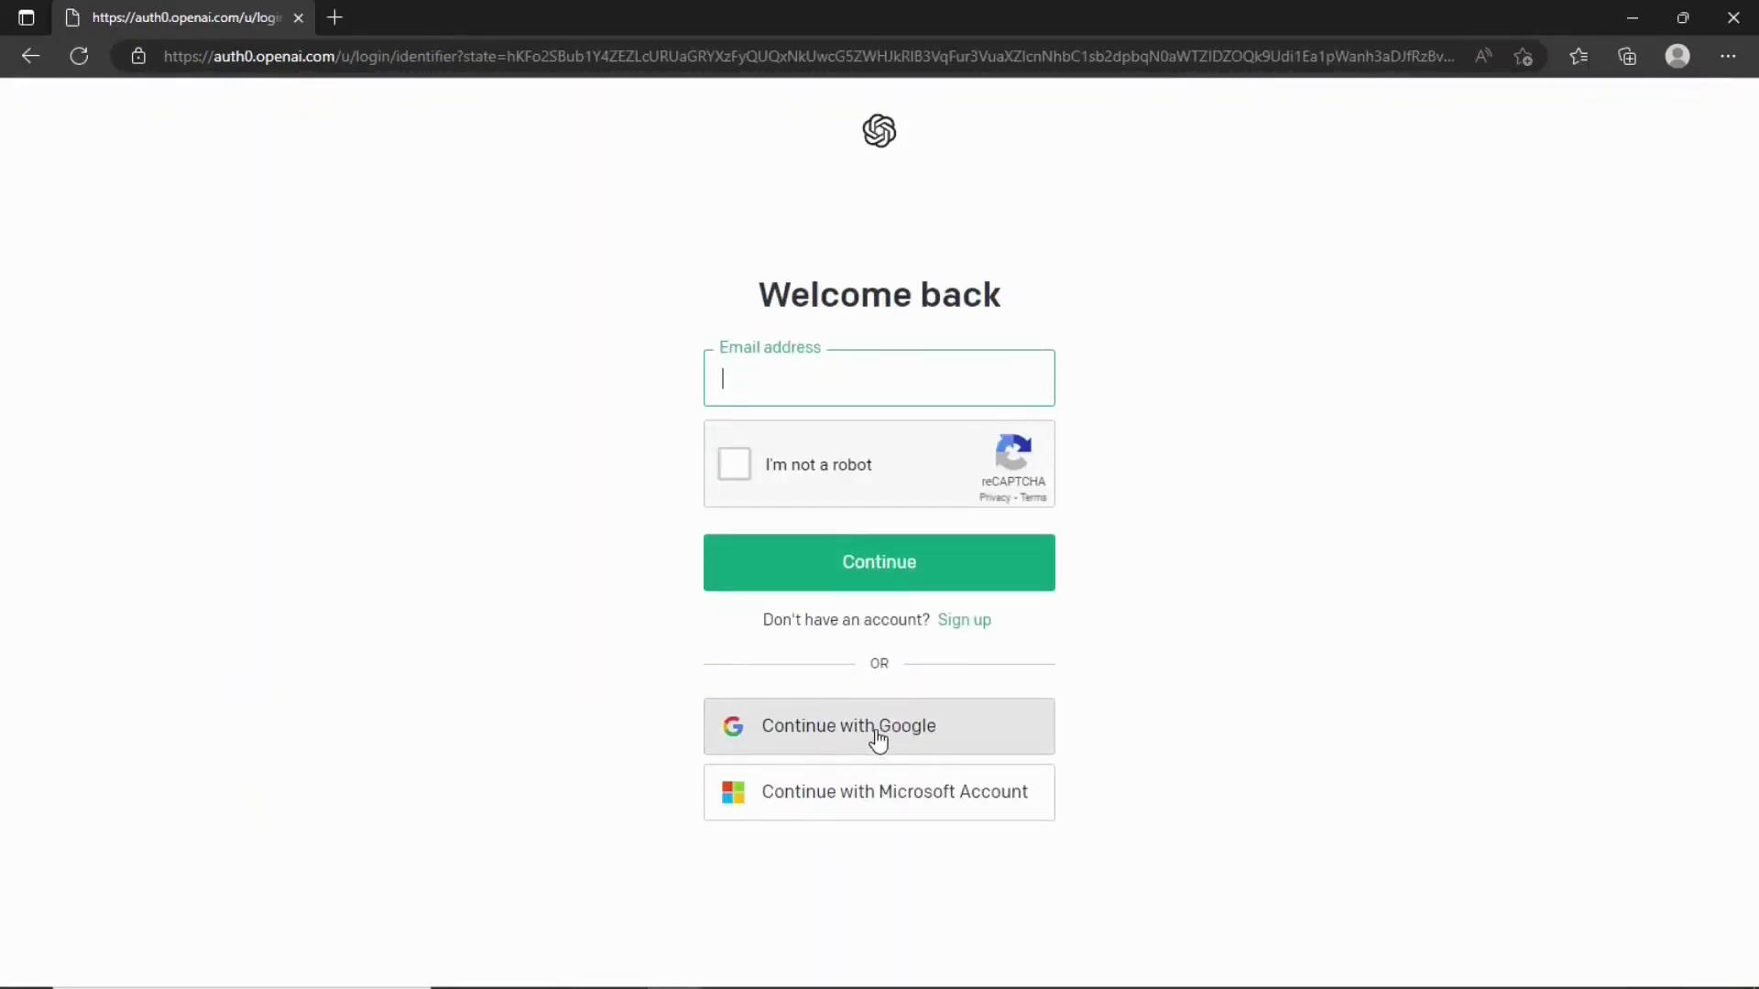
Step: Choose Continue with Google to sign in to the OpenAI account
{"action": "left_click", "coordinate": [877, 733]}
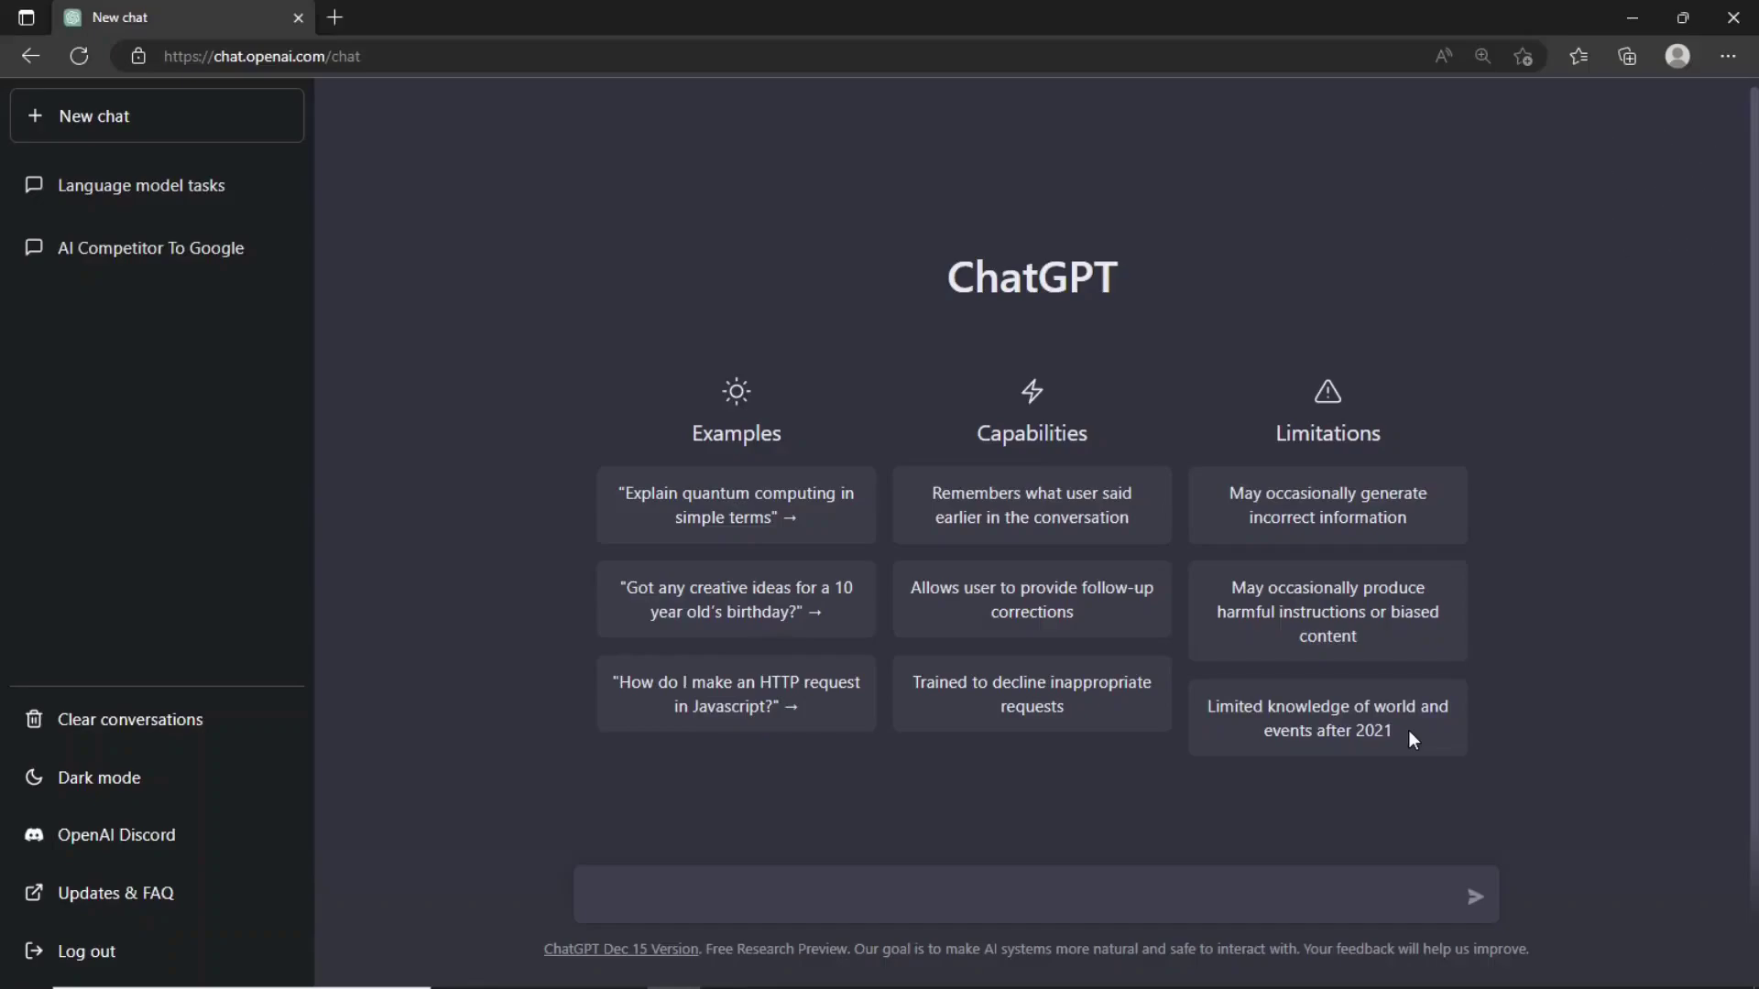
Step: Clear past conversations and send the 'HTTP request in Javascript' example to view its XMLHttpRequest answer
{"action": "left_click", "coordinate": [130, 719]}
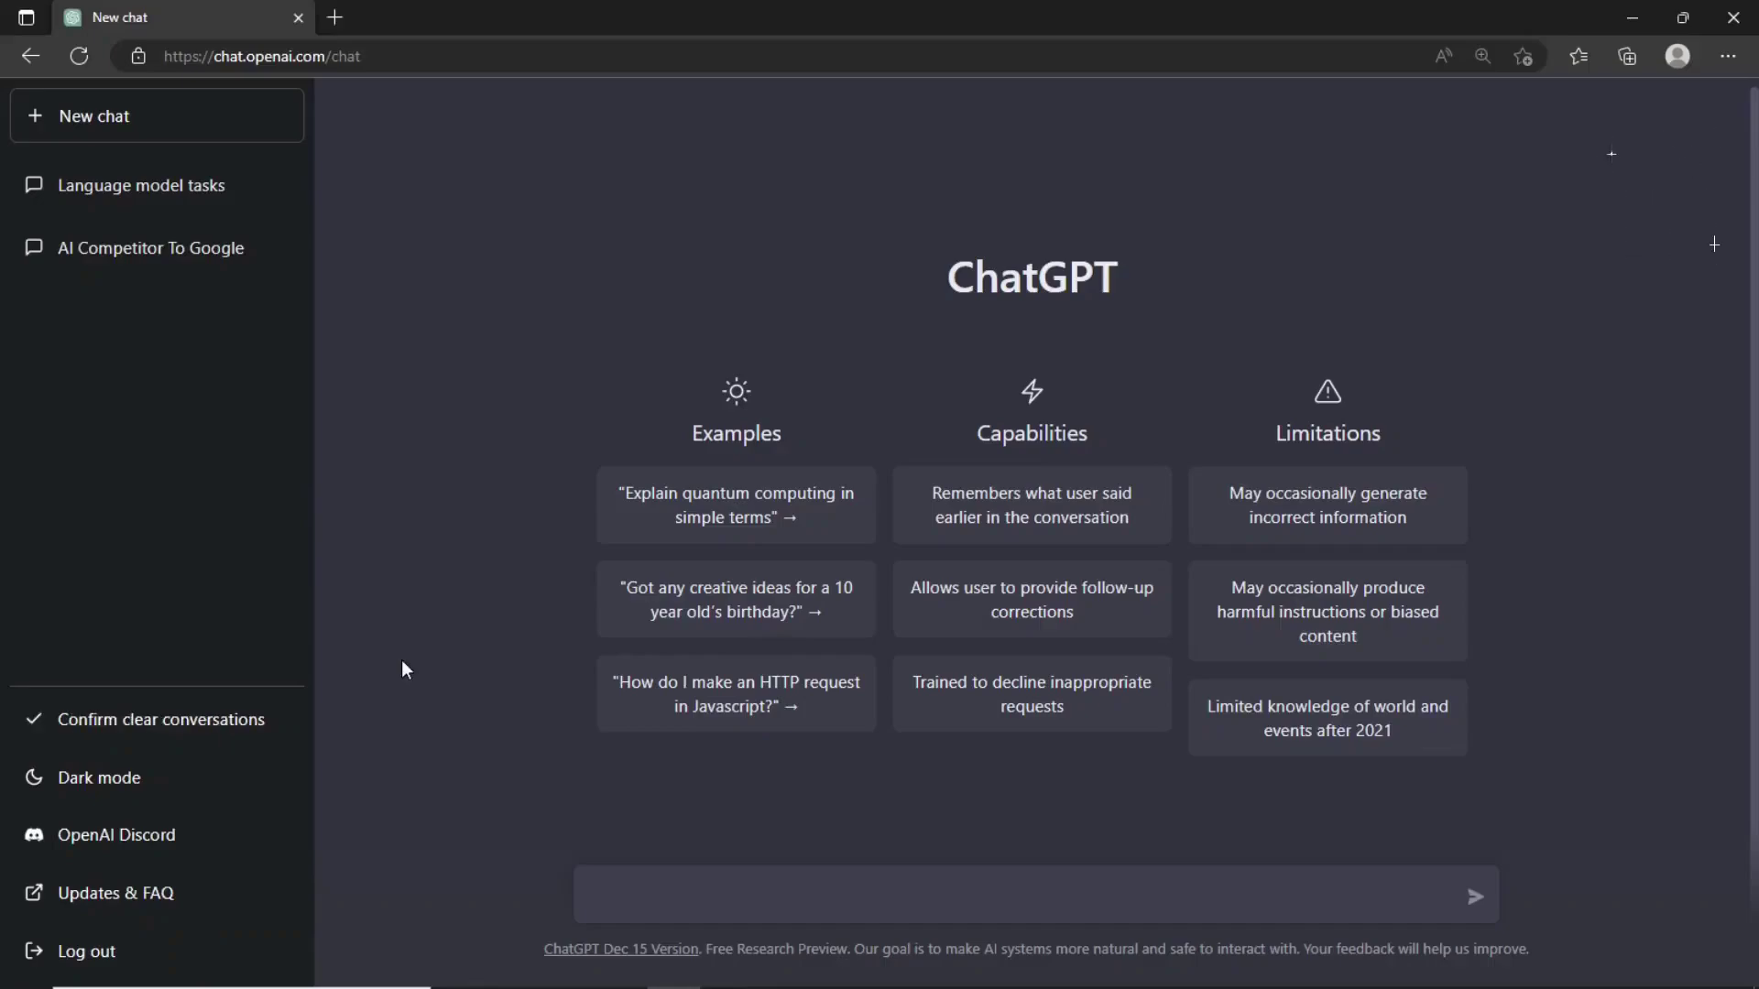
{"action": "left_click", "coordinate": [778, 708]}
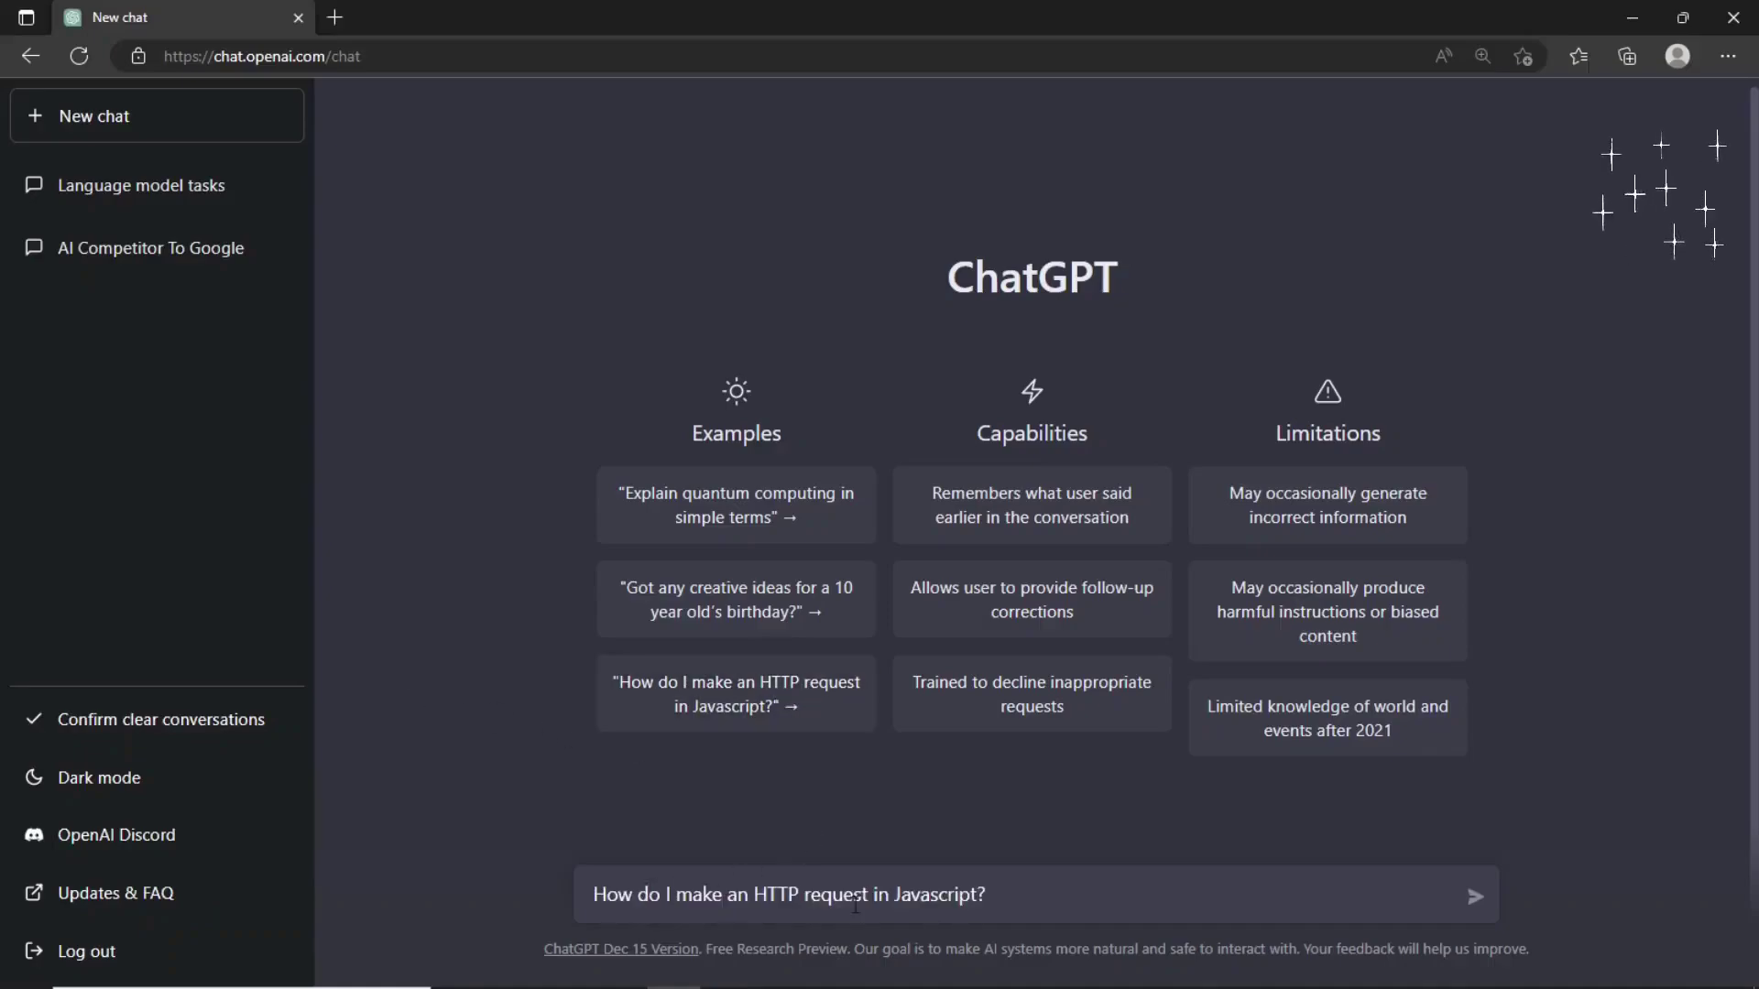
{"action": "left_click", "coordinate": [1476, 897]}
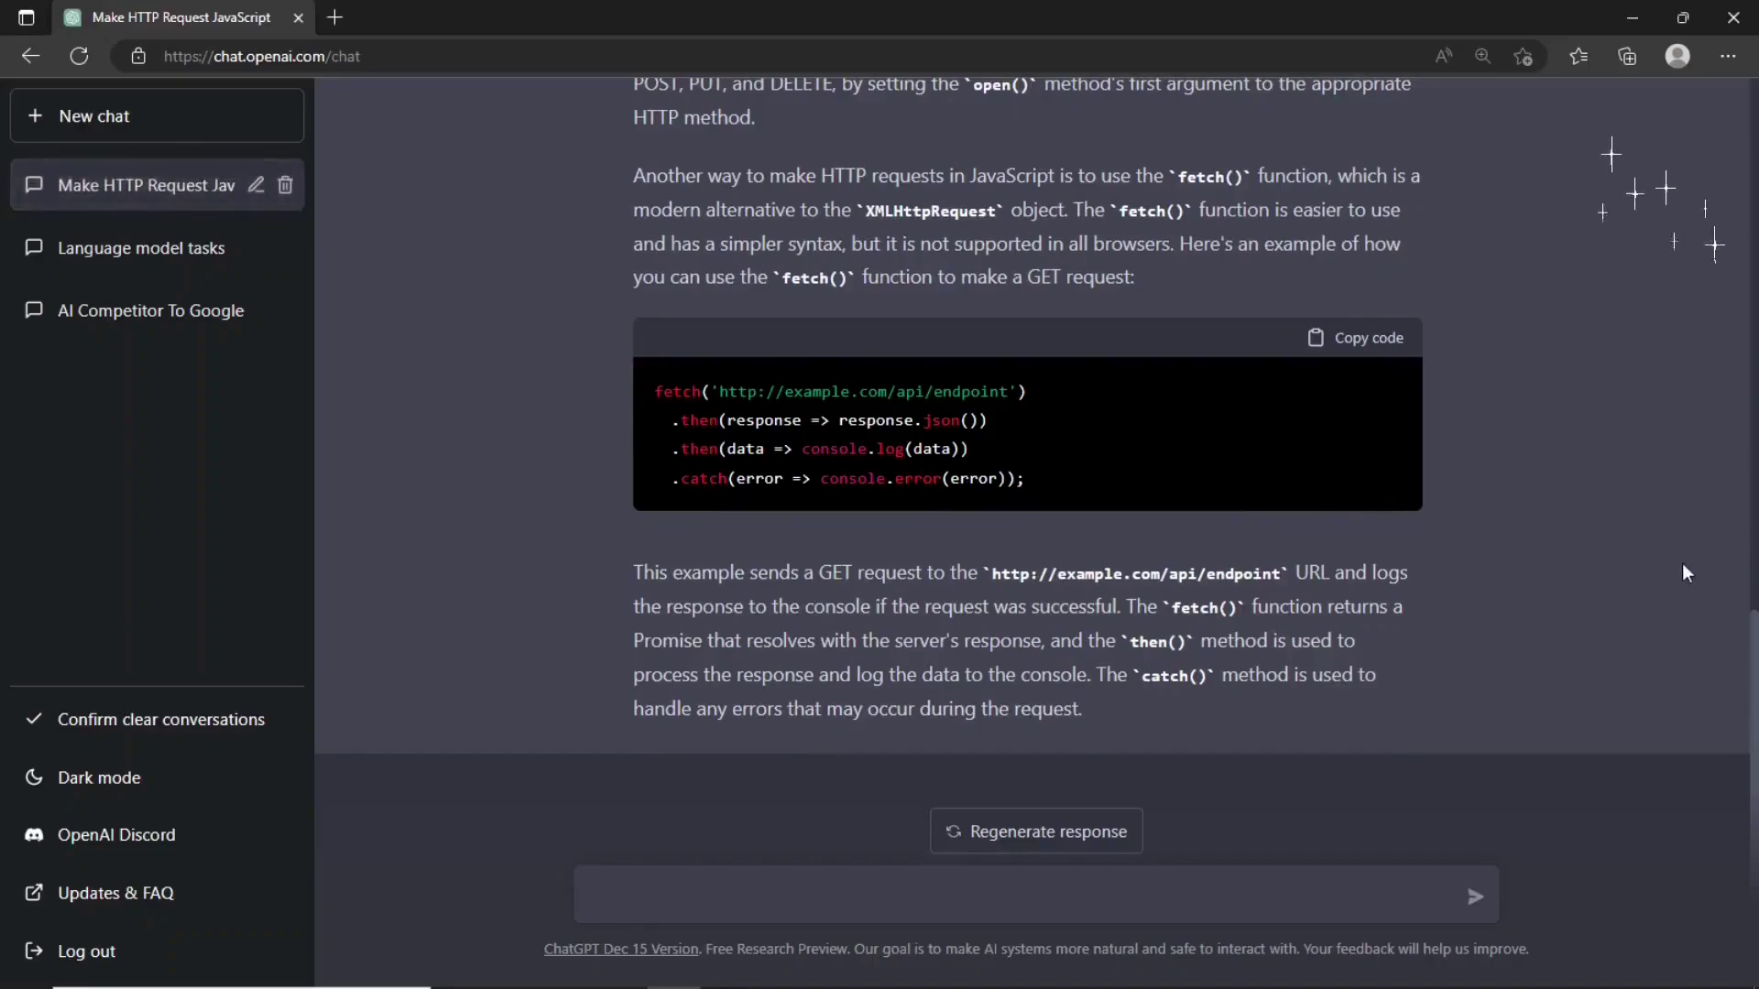
{"action": "scroll", "coordinate": [1669, 585], "scroll_direction": "up", "scroll_amount": 15}
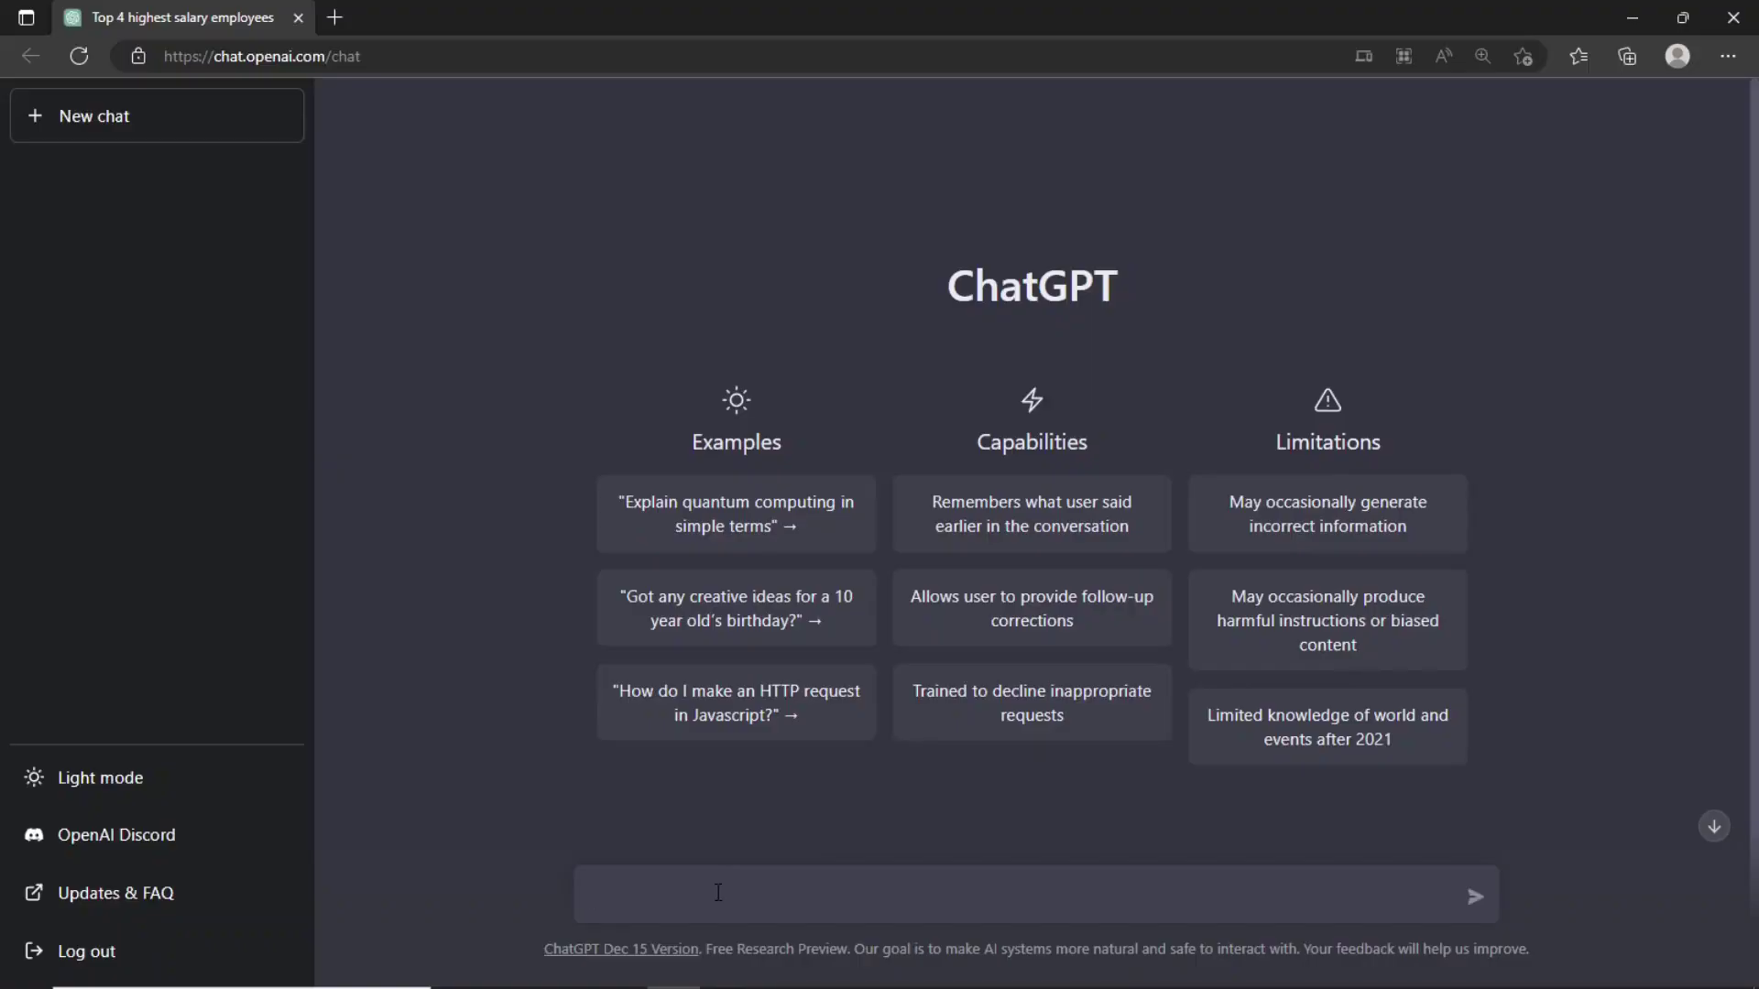
Step: Request an SQL SELECT query displaying the top 4 employees earning the highest salaries
{"action": "type", "text": "please create a sql select query to display top 4 employees earning highest salaries"}
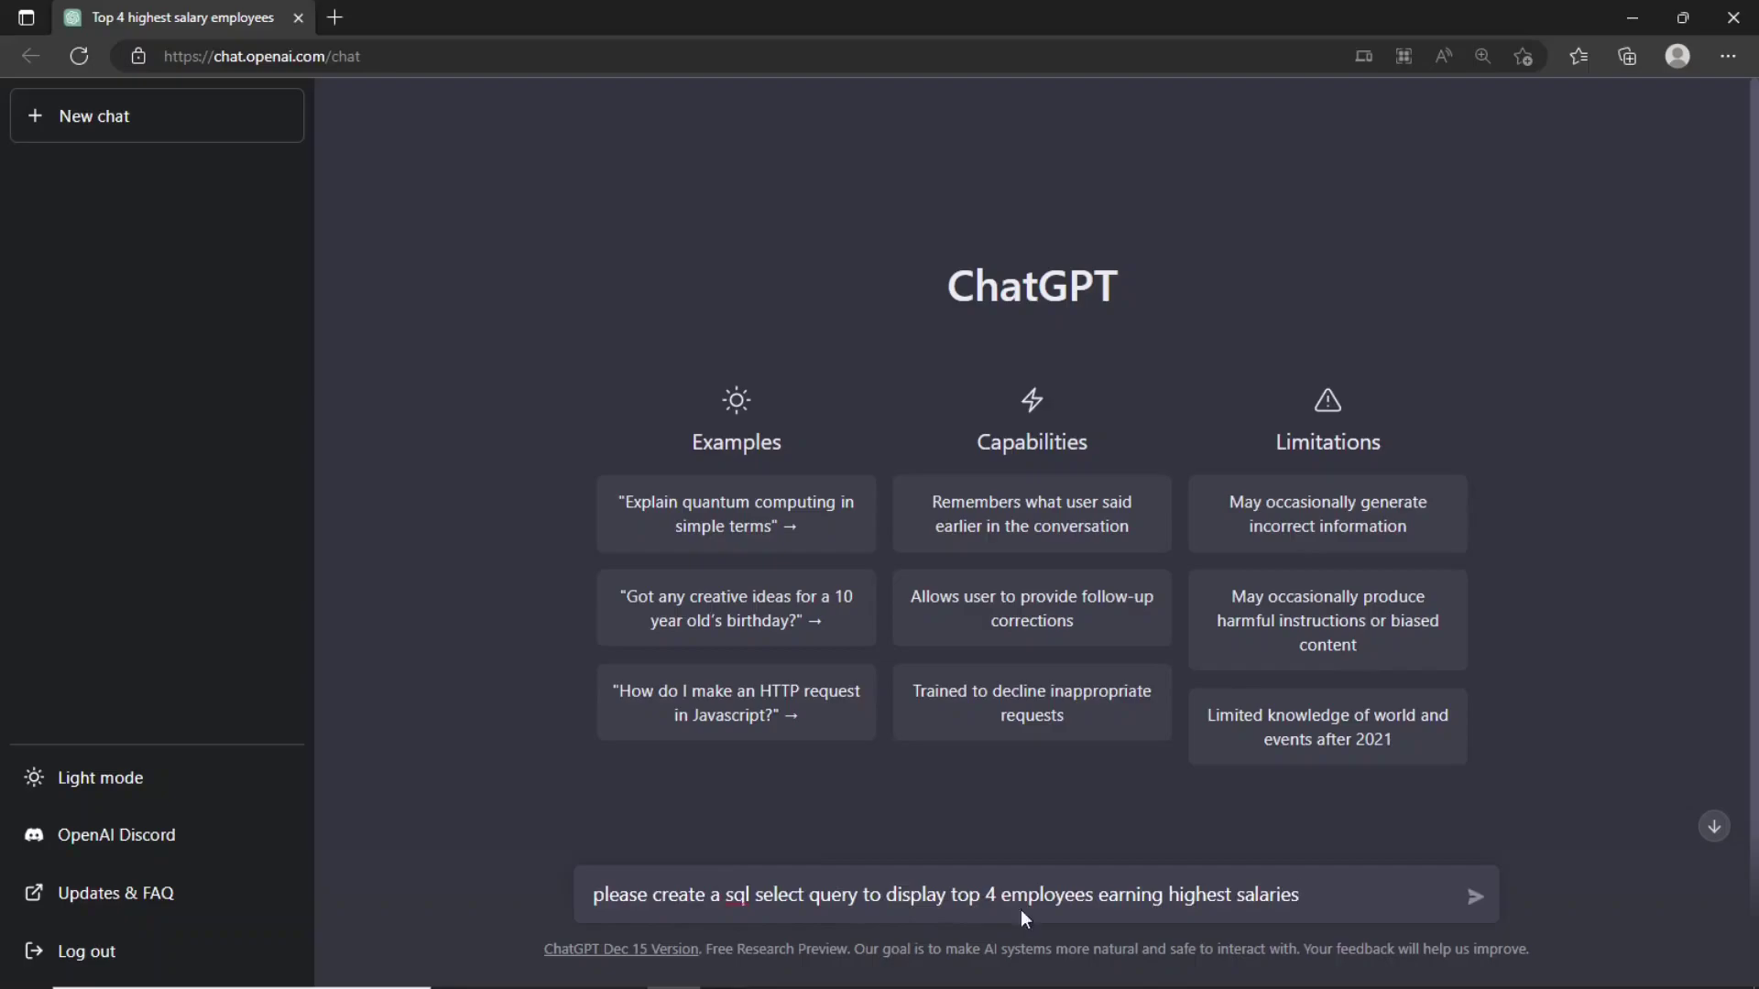
{"action": "left_click", "coordinate": [1475, 898]}
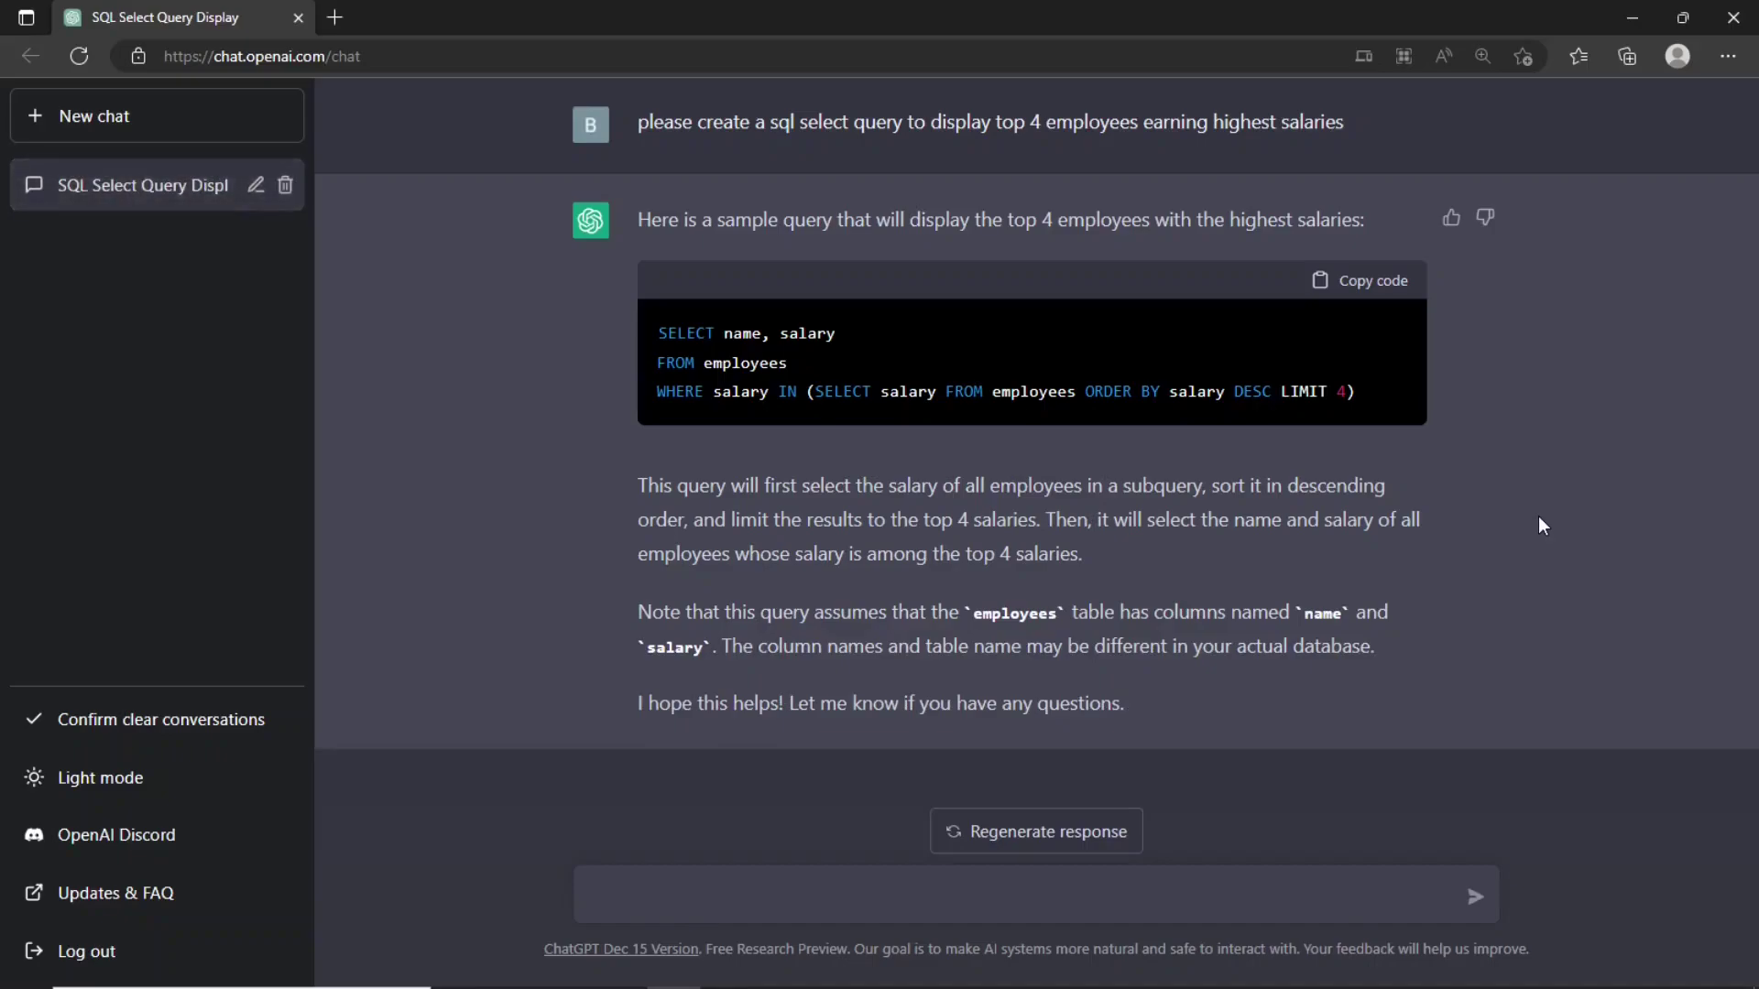
Step: Highlight the LIMIT 4 salary subquery inside the IN clause of the SQL answer
{"action": "left_click_drag", "start_coordinate": [815, 391], "coordinate": [1345, 392]}
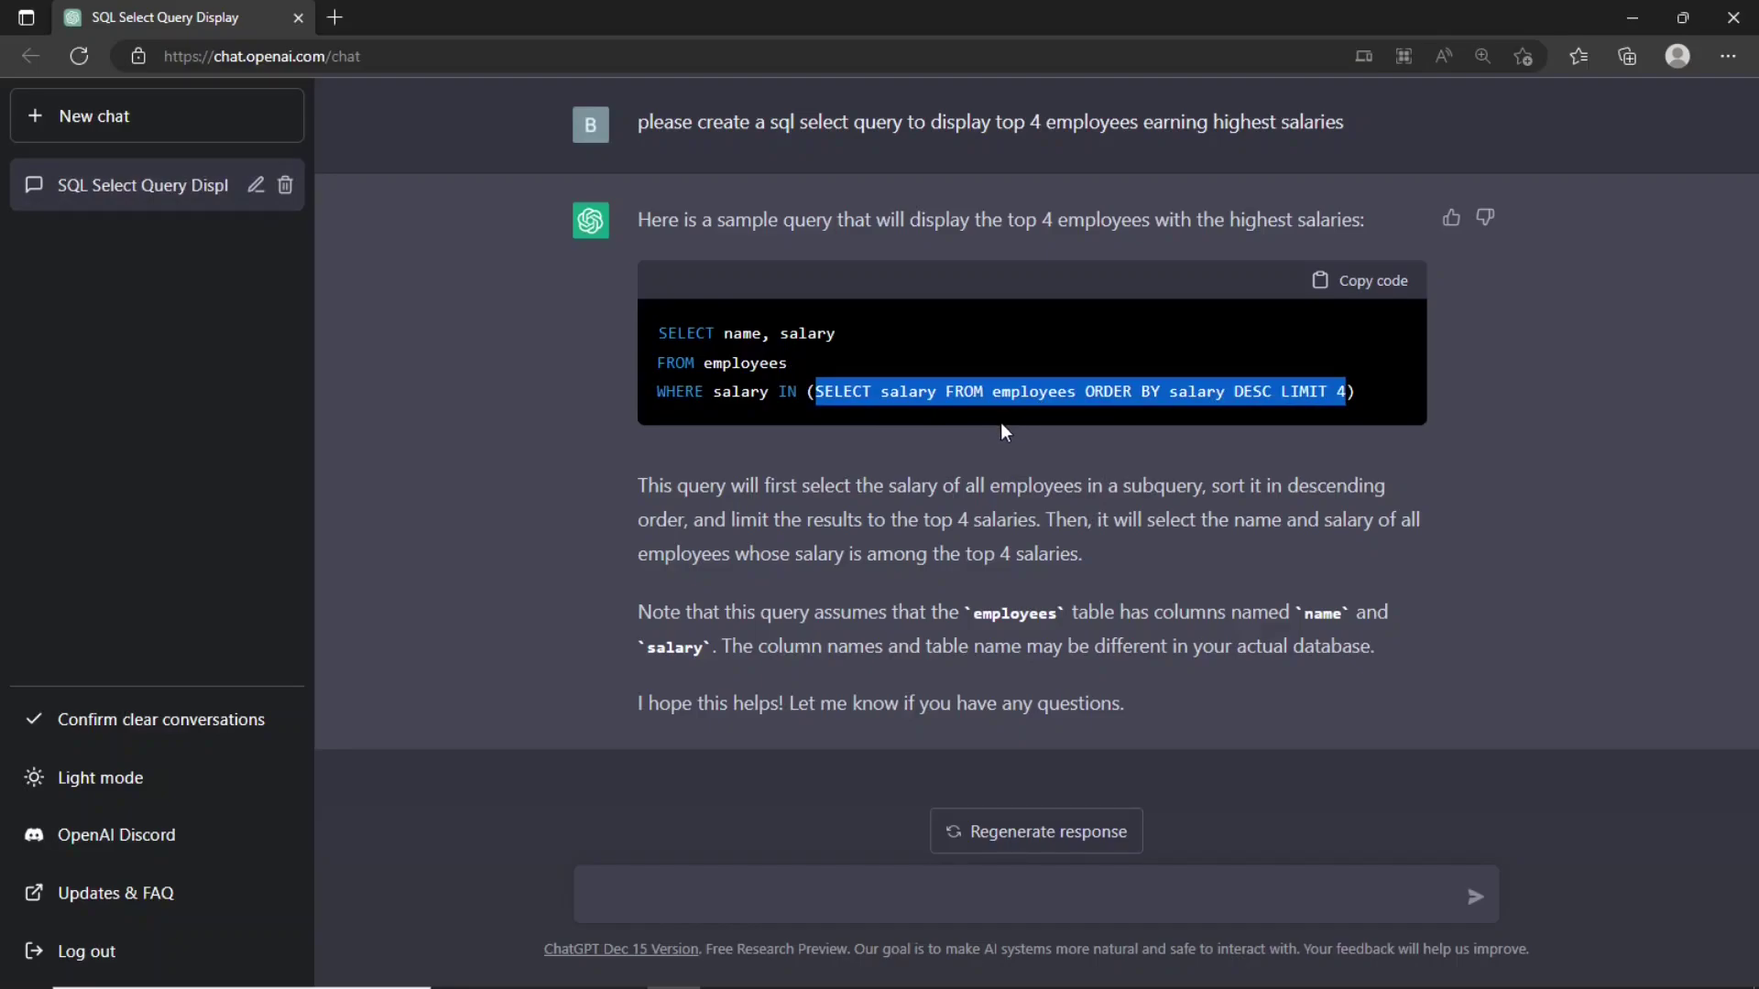
Step: Resend the top-4-salaries SQL request with 'without using a subquery' appended
{"action": "left_click", "coordinate": [644, 896]}
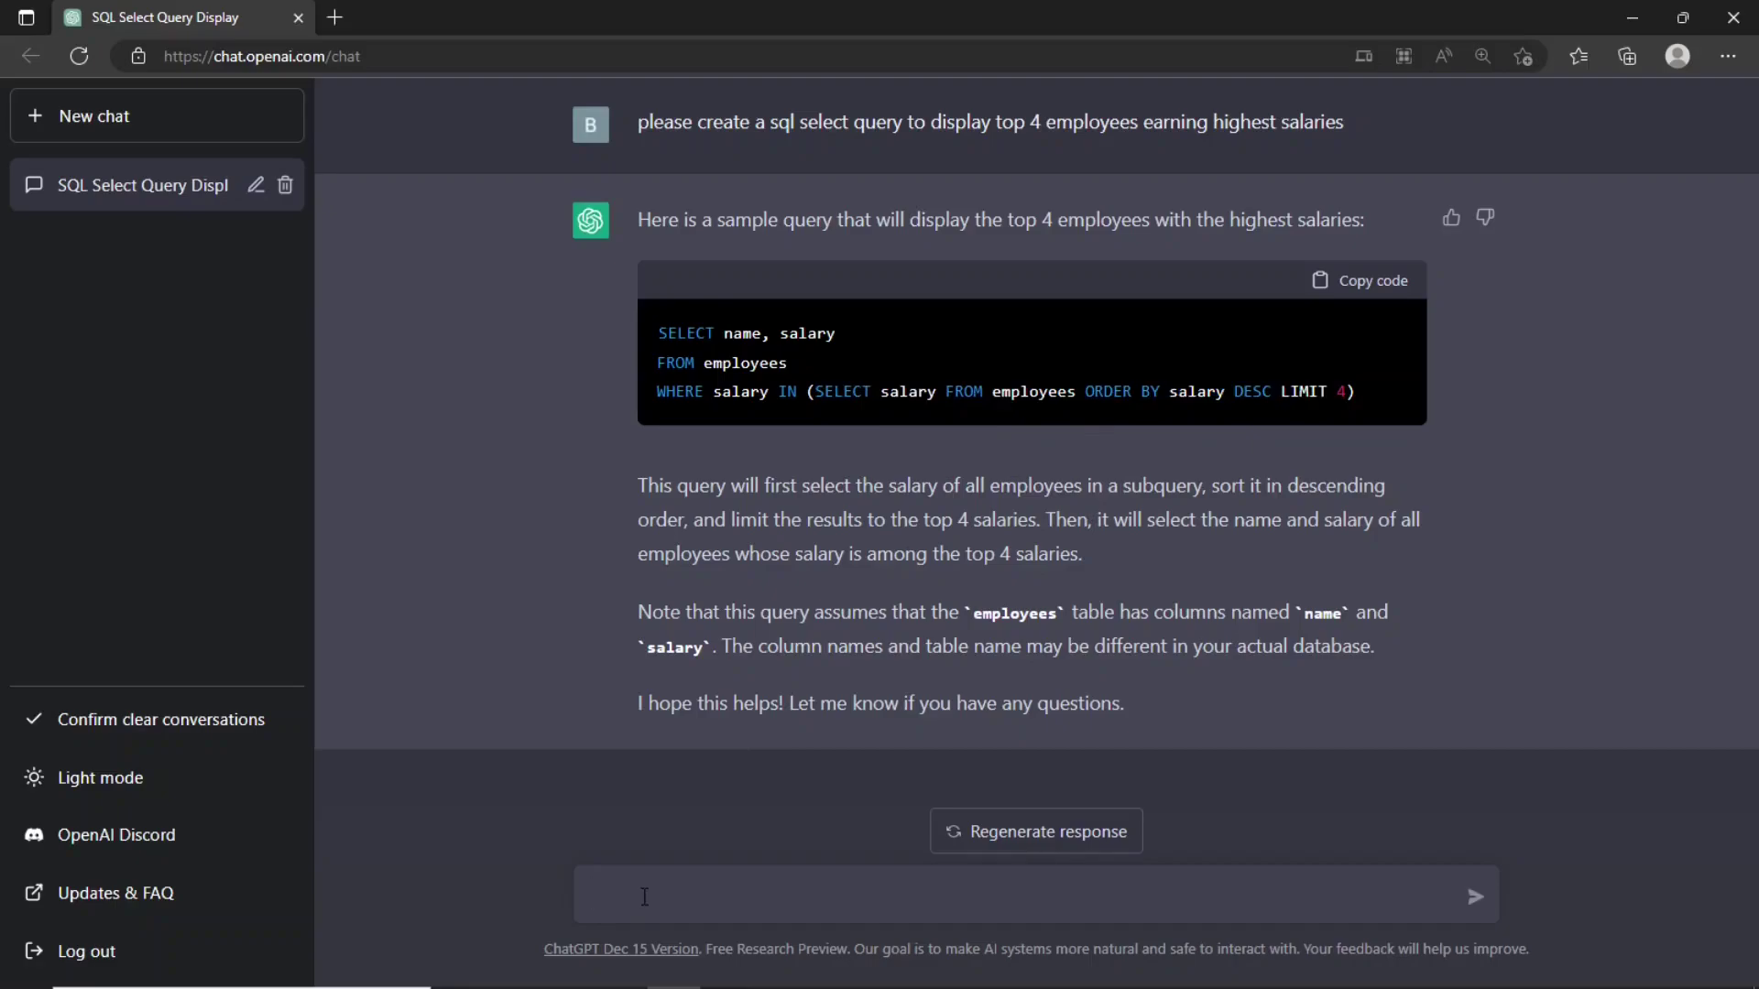
{"action": "type", "text": "please create a sql select query to display top 4 employees earning highest salaries"}
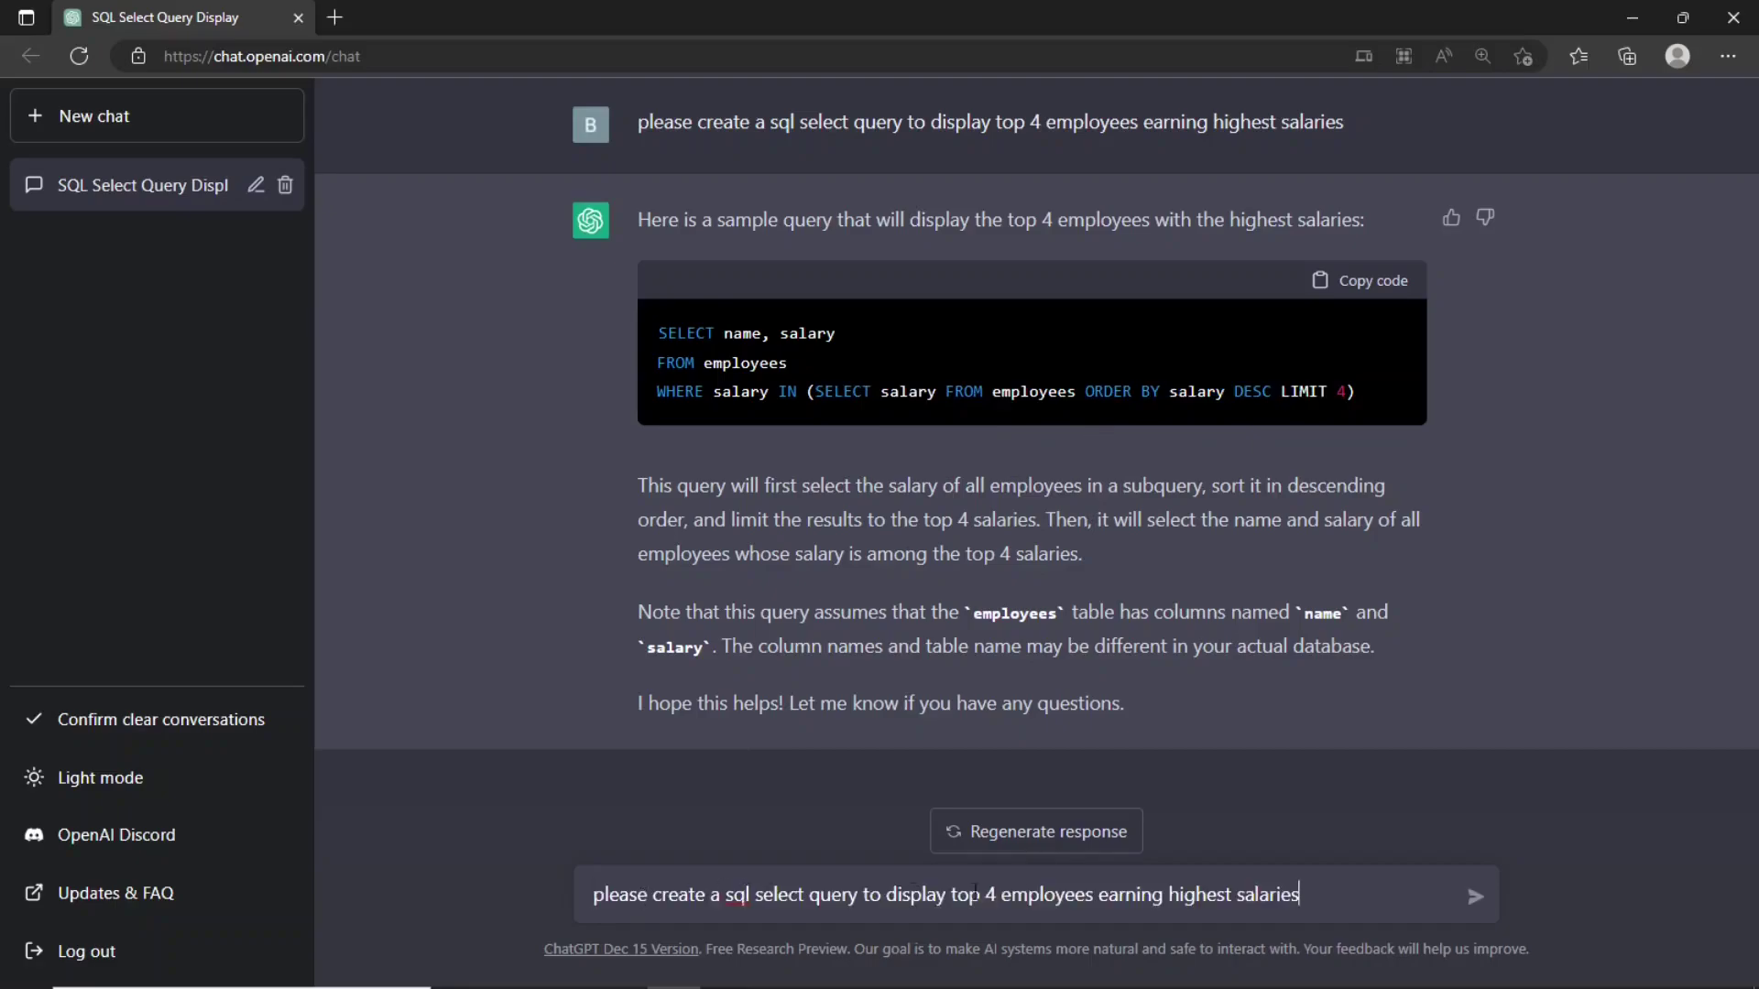
{"action": "type", "text": "without using a subquery"}
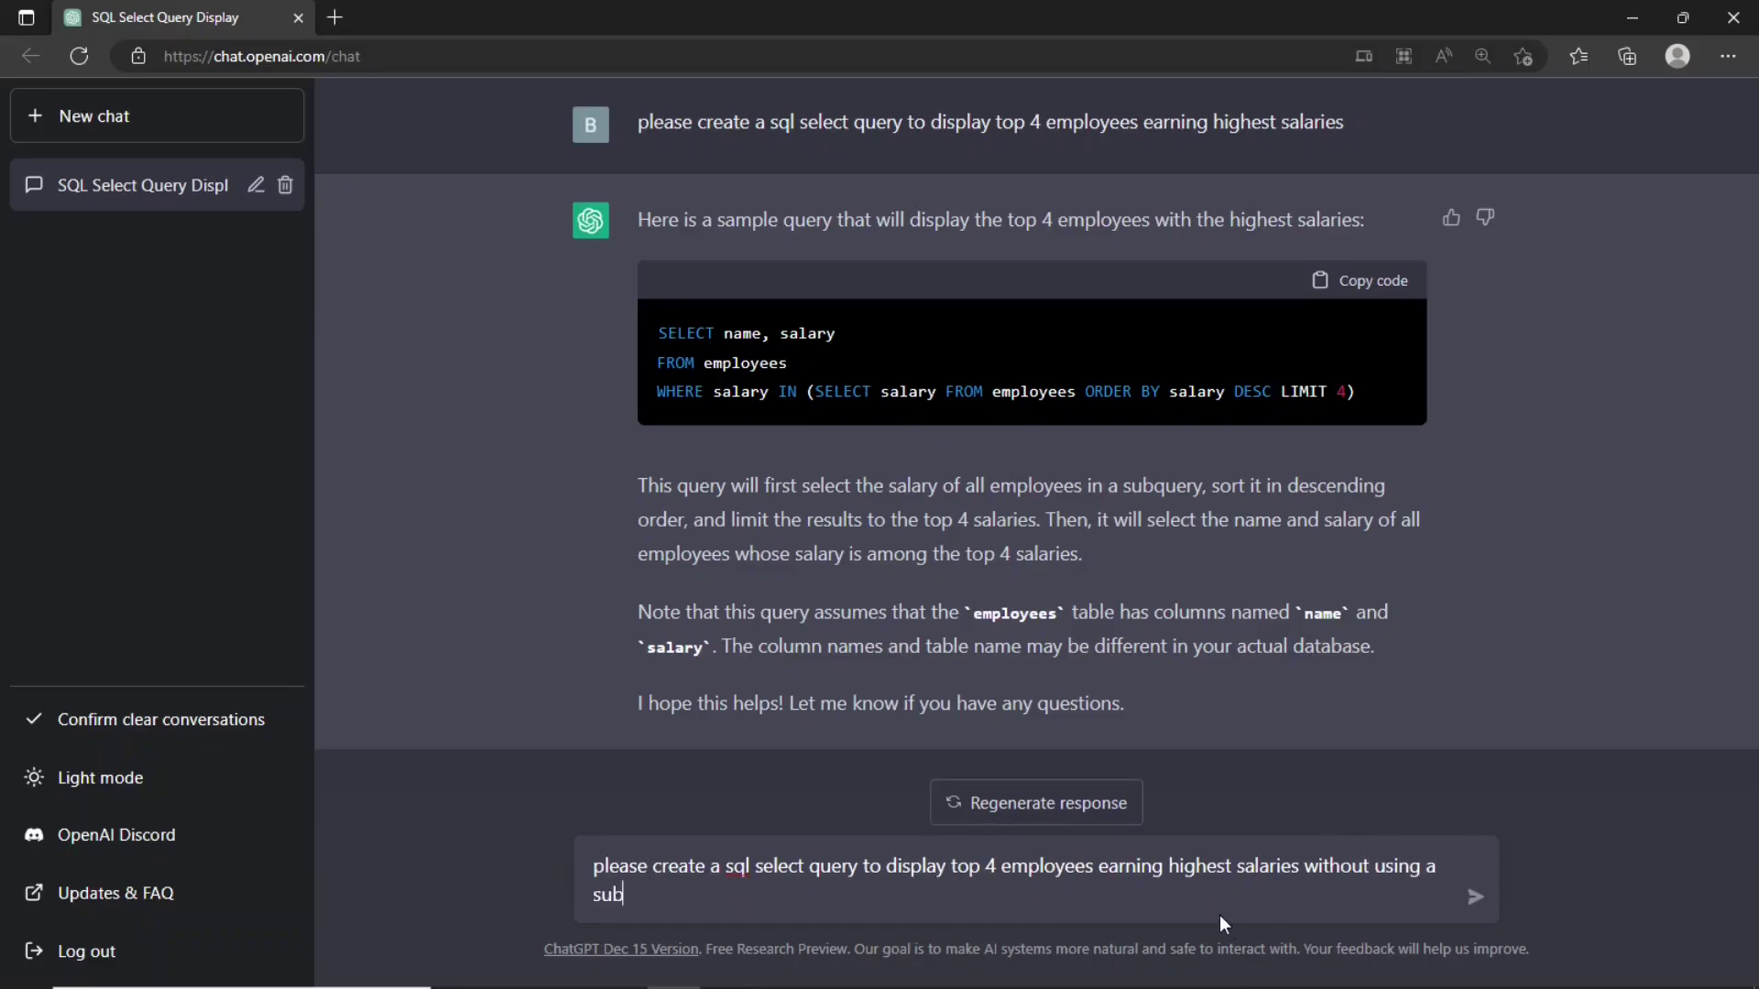
{"action": "left_click", "coordinate": [1474, 897]}
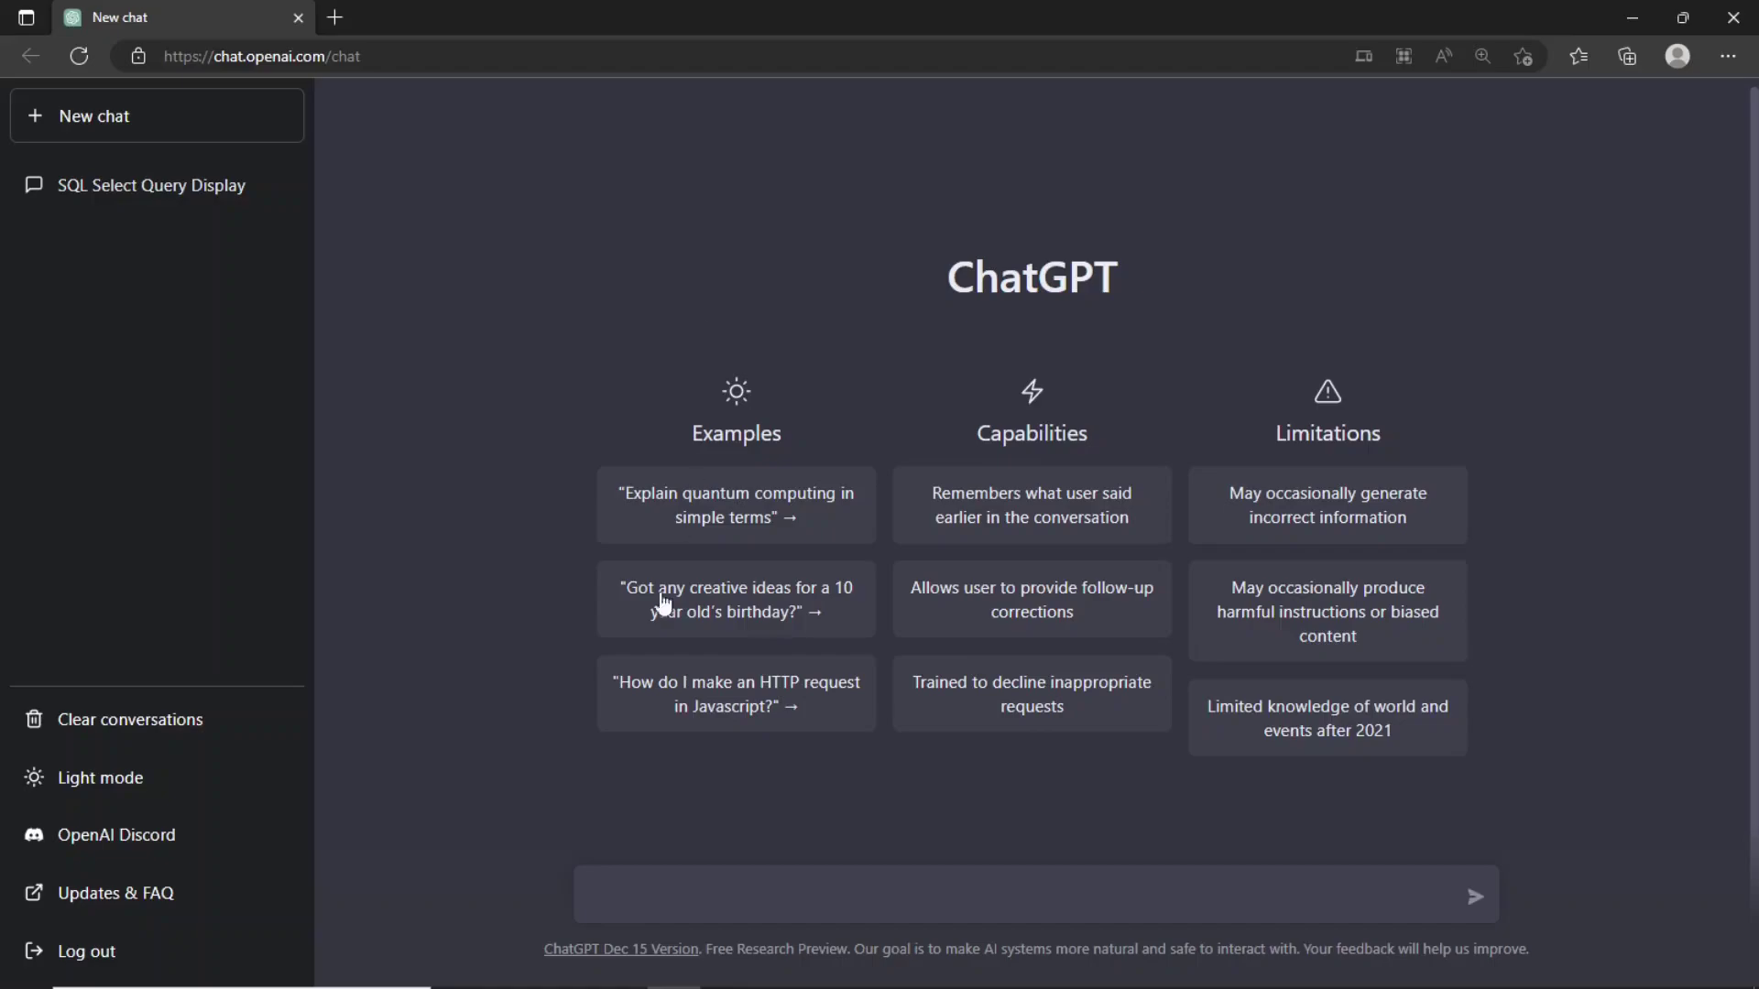
Step: Ask ChatGPT 'who is the winner of fifa world cup 2022?'
{"action": "left_click", "coordinate": [620, 894]}
{"action": "type", "text": "who is the winner of fifa world cup 2022"}
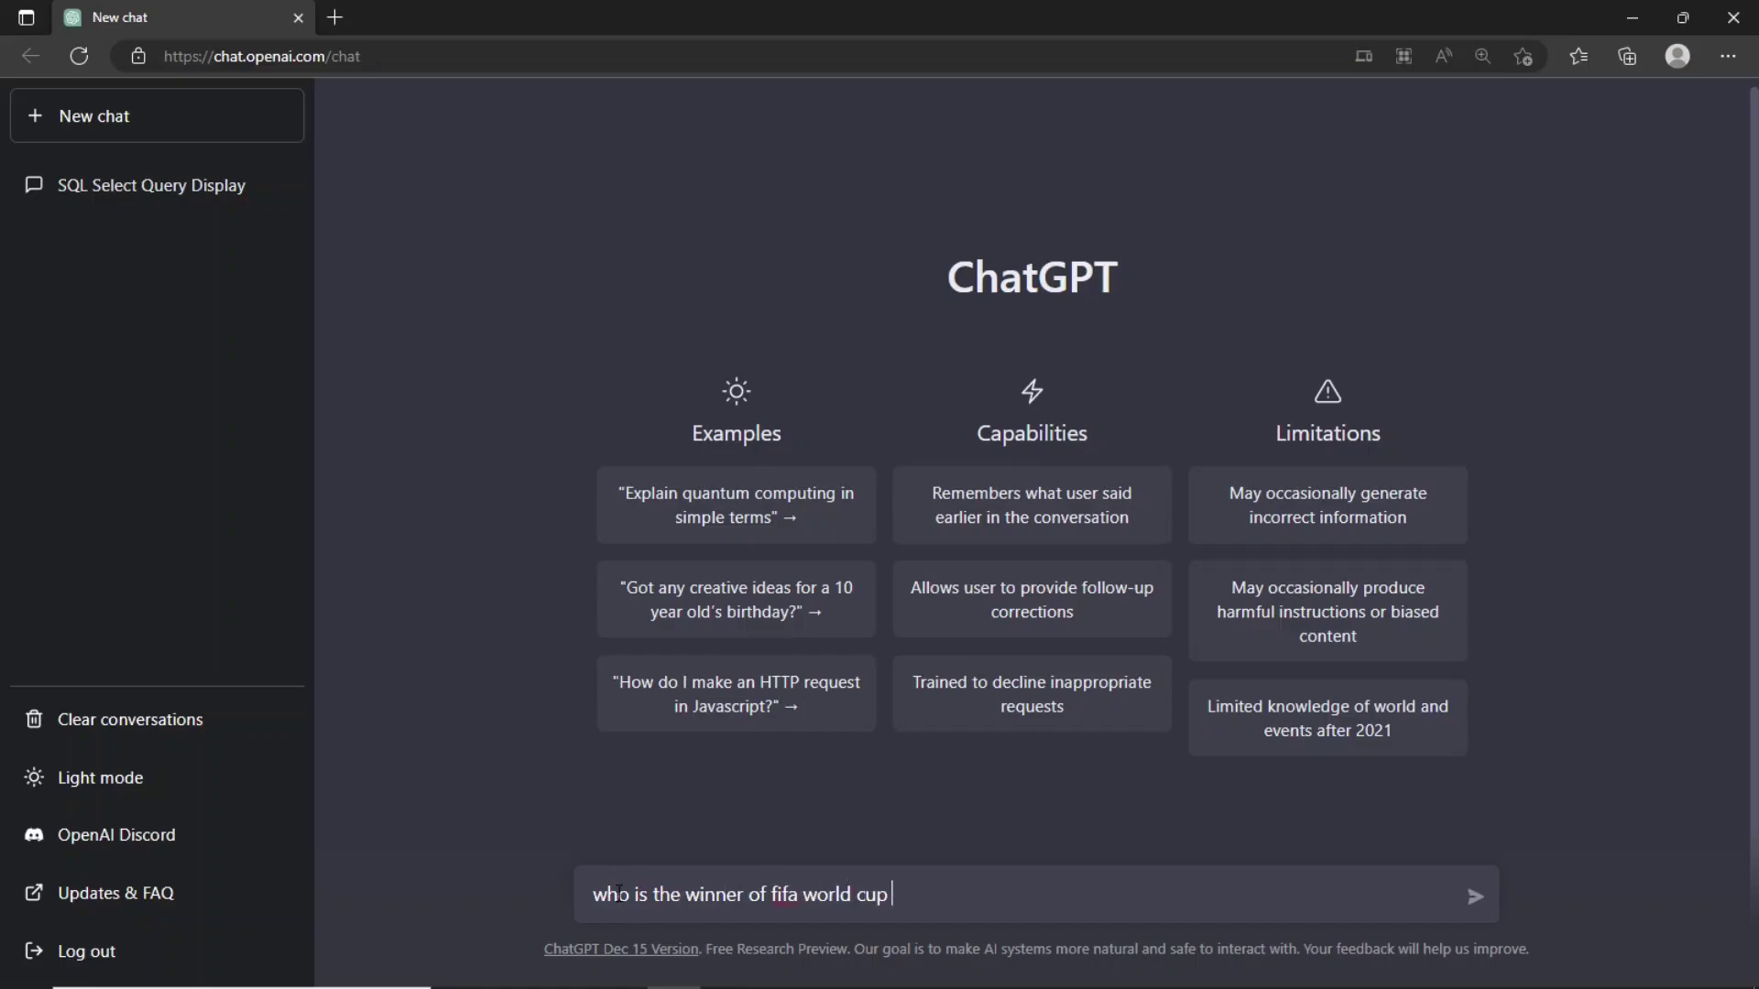
{"action": "type", "text": "?"}
{"action": "left_click", "coordinate": [1473, 897]}
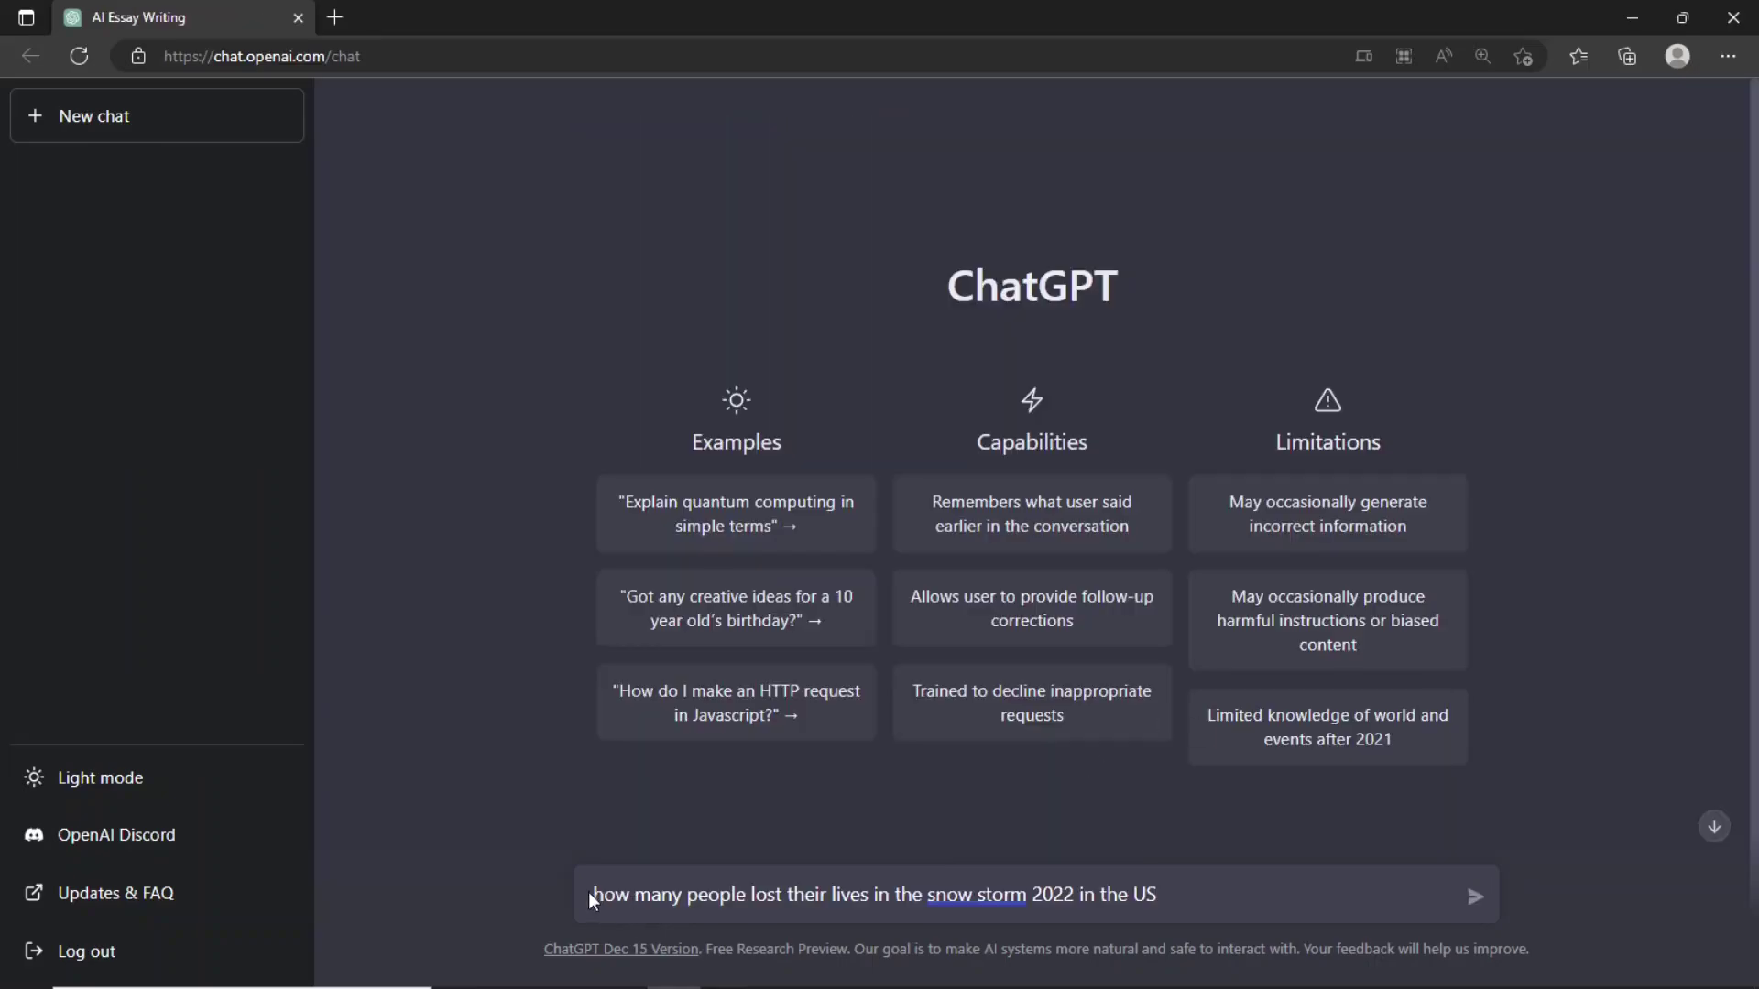
Step: Send the question about how many people died in the 2022 US snow storm
{"action": "left_click_drag", "start_coordinate": [589, 892], "coordinate": [1346, 873]}
{"action": "left_click", "coordinate": [1330, 904]}
{"action": "left_click", "coordinate": [1474, 897]}
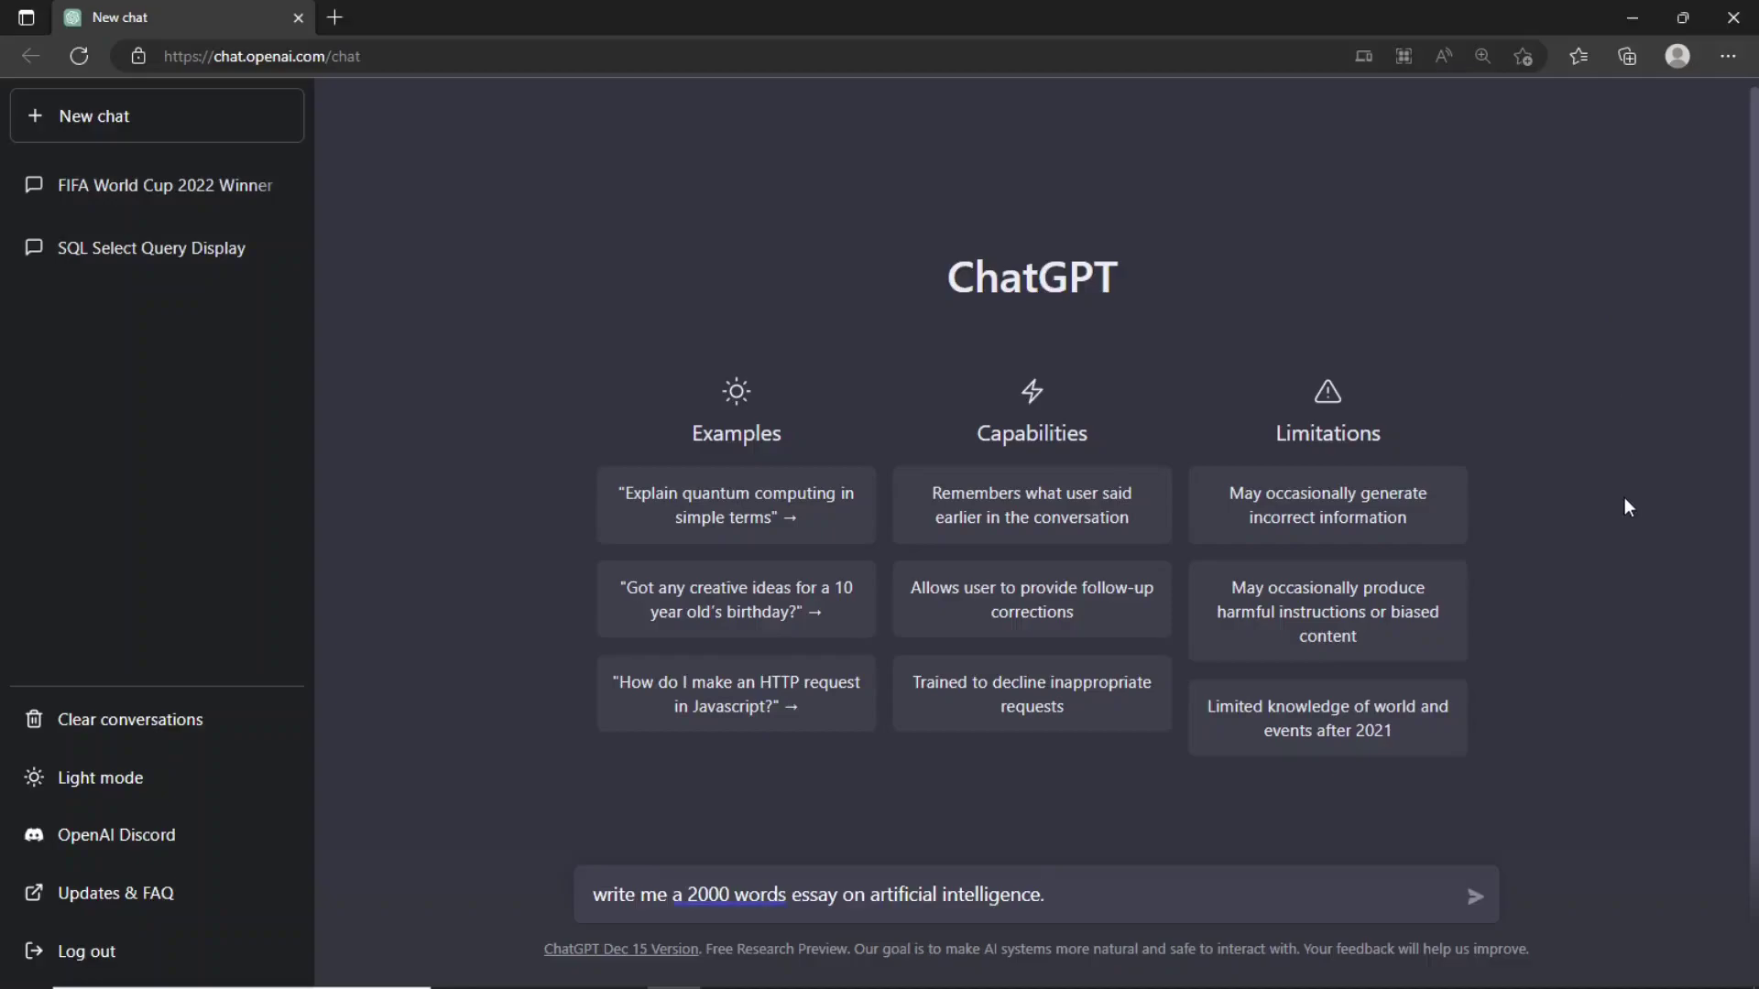
Step: Send the 2000-word AI essay request, then ask 'is this plagiarism free'
{"action": "left_click", "coordinate": [1477, 899]}
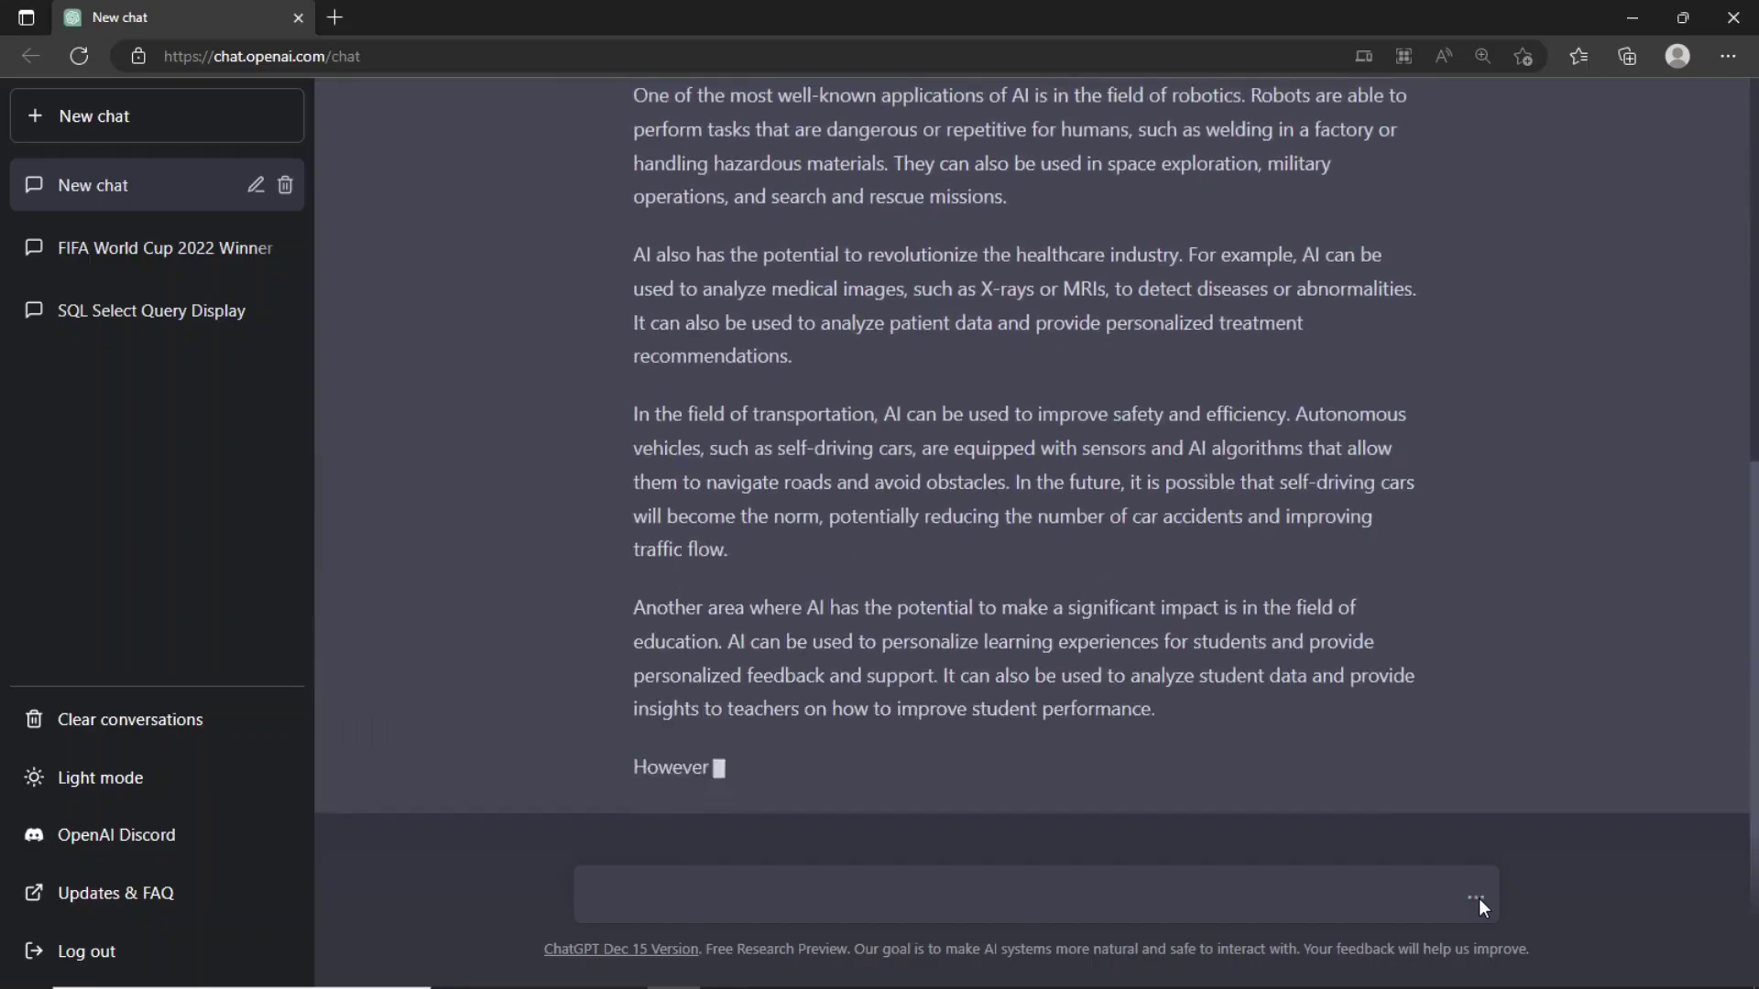
{"action": "type", "text": "is this plagiarism free"}
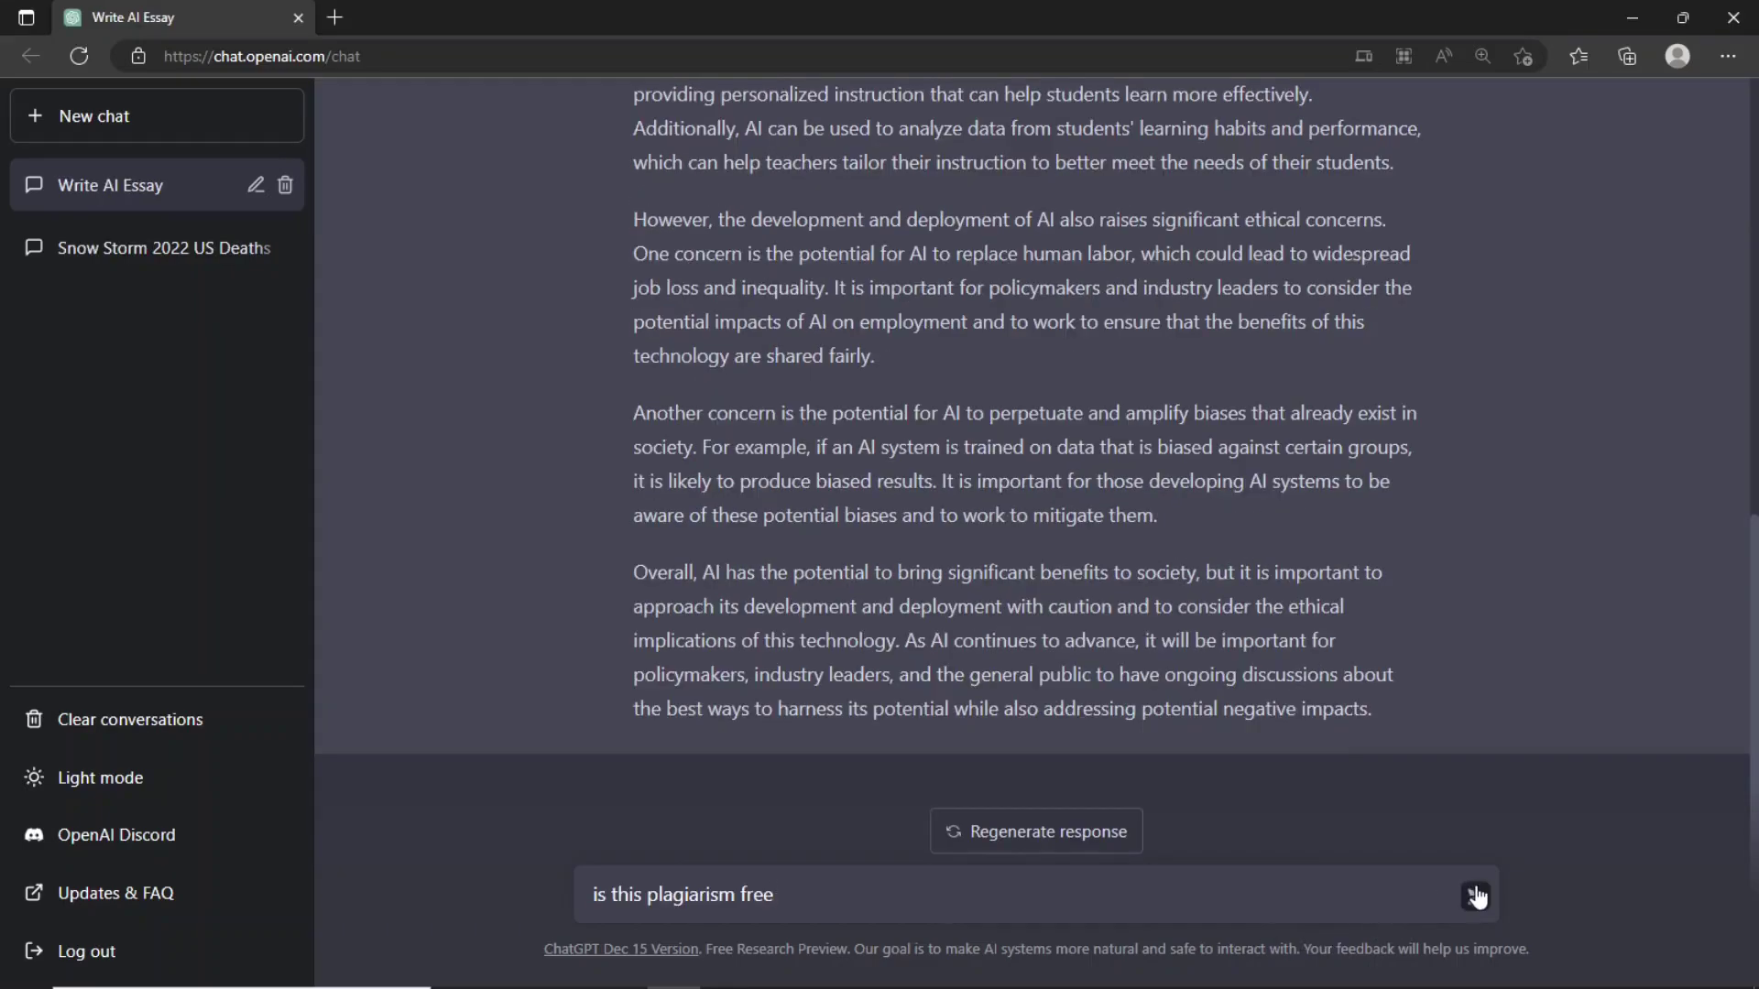
{"action": "left_click", "coordinate": [1476, 895]}
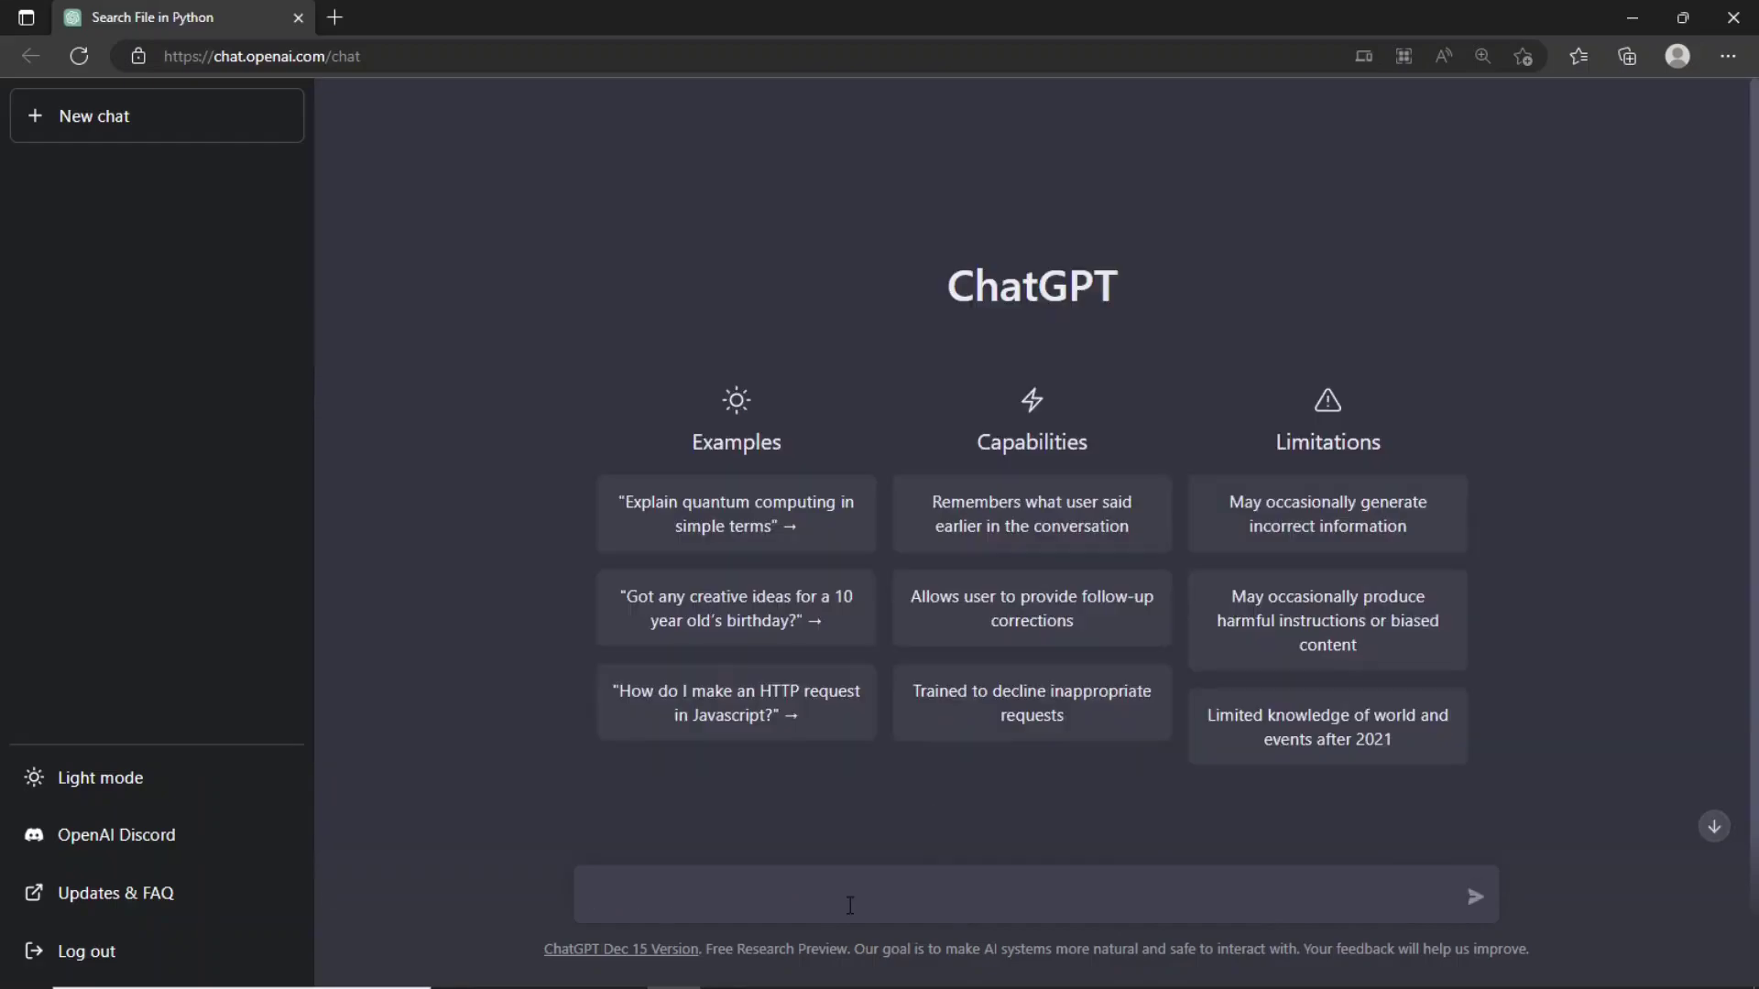
Step: Send the pasted question about making a website from a Python script, then ask 'please write this script in flask'
{"action": "type", "text": "How do I make a website that is just a Python script that runs? The script also needs to read files, write in files, and take user input so how would that work for a website?"}
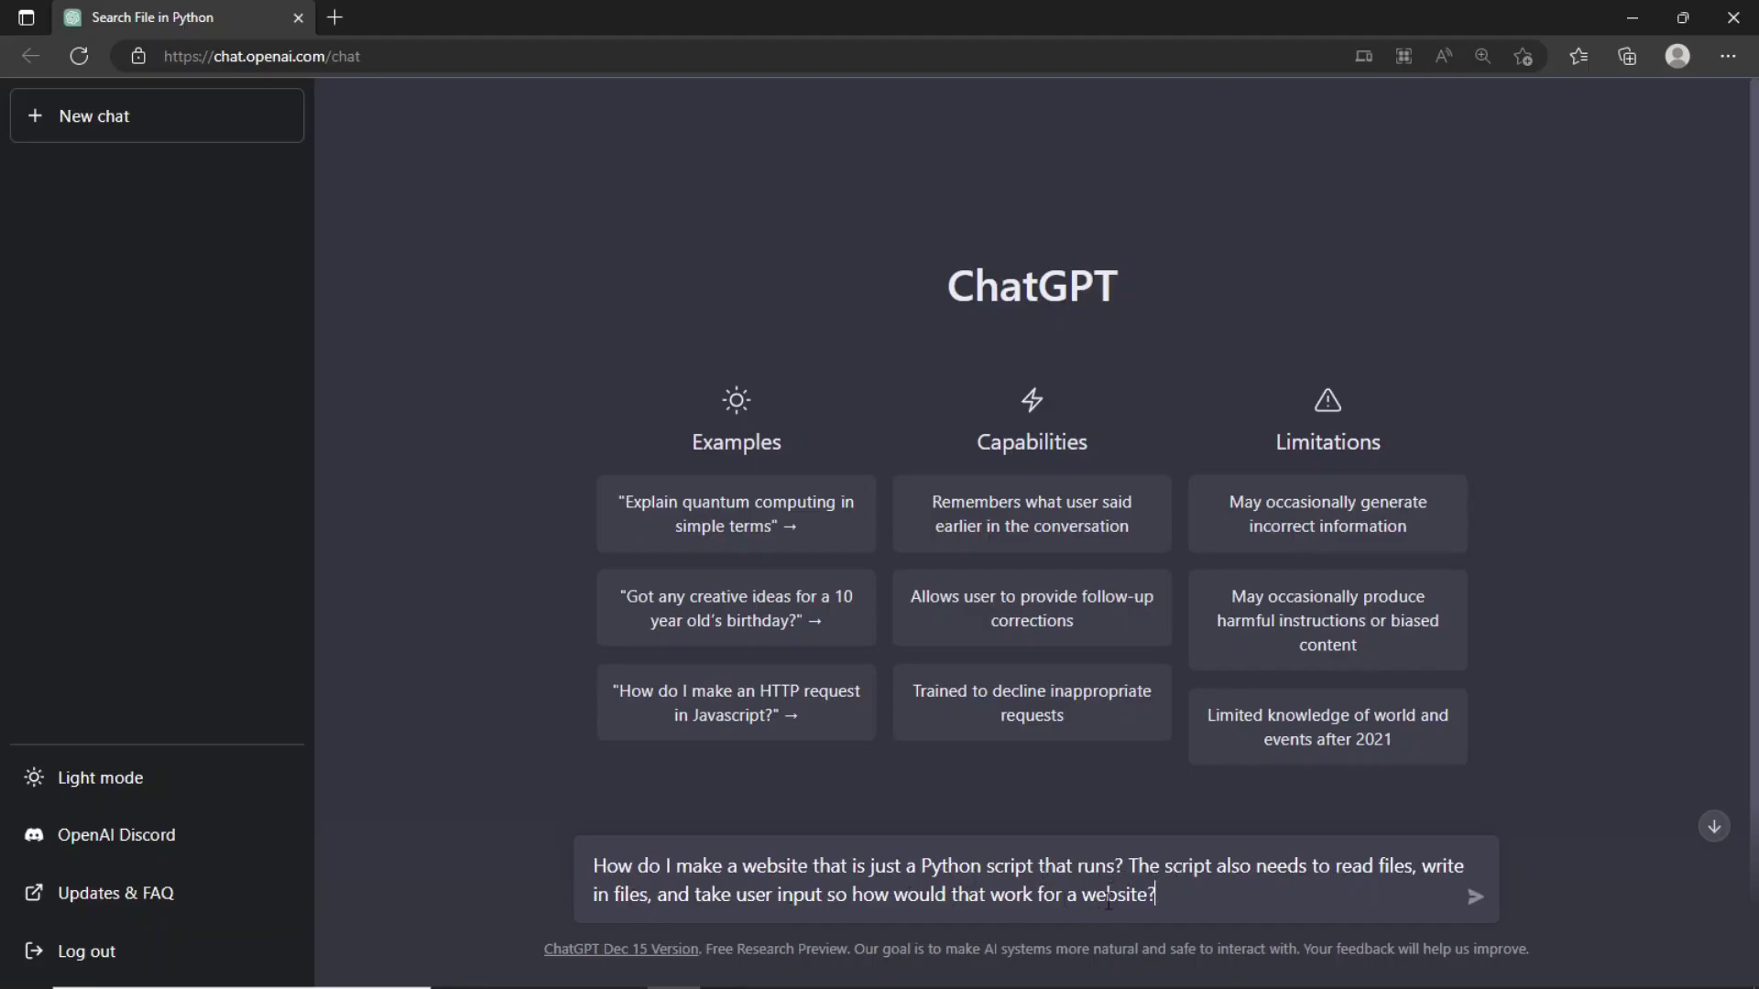
{"action": "left_click", "coordinate": [1474, 898]}
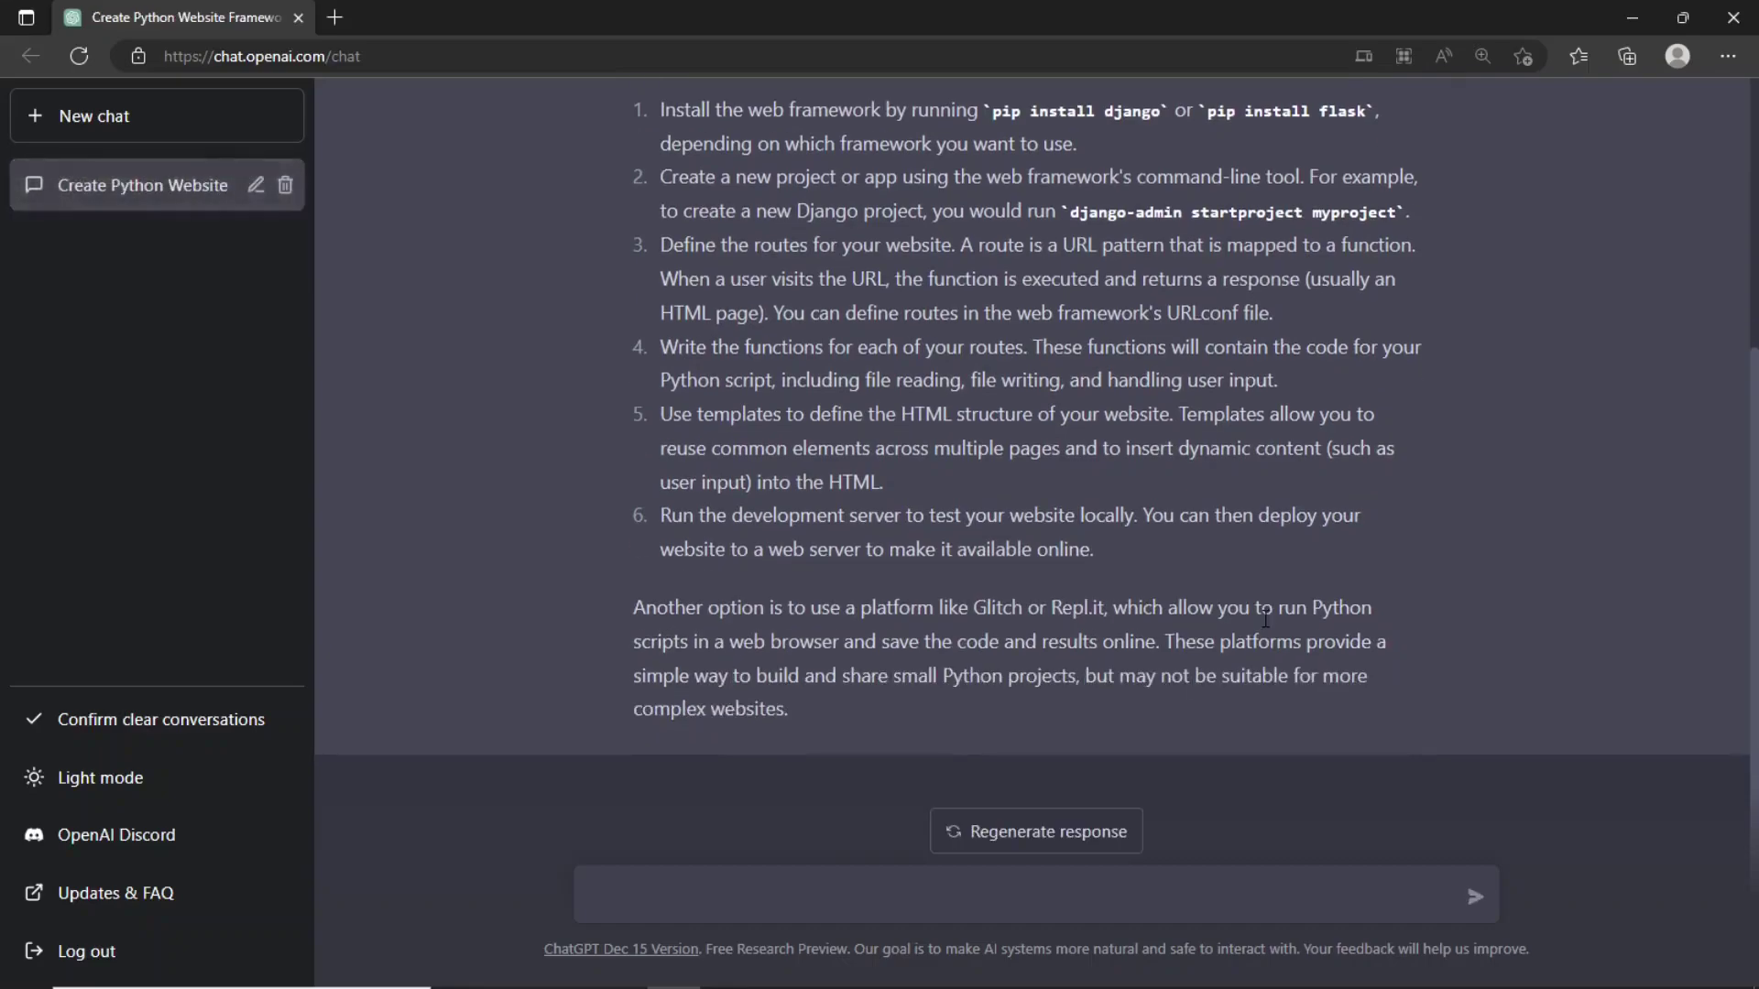
{"action": "left_click", "coordinate": [741, 892]}
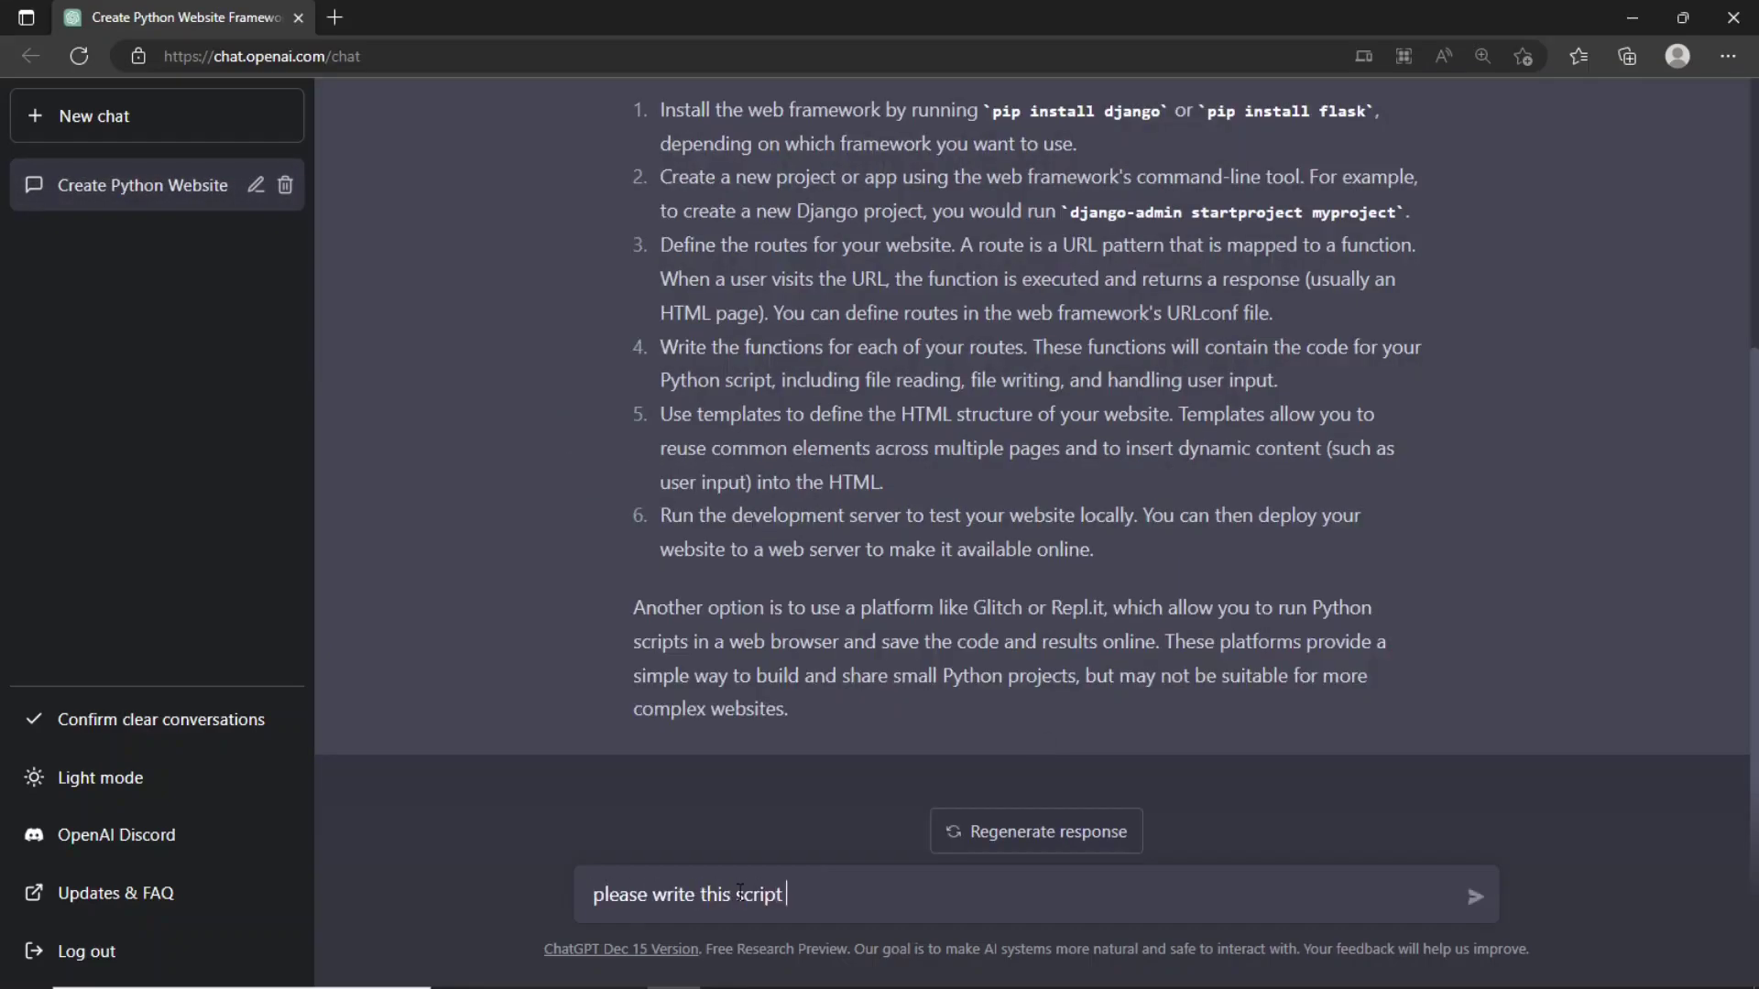
{"action": "type", "text": "please write this script in flask"}
{"action": "left_click", "coordinate": [1473, 896]}
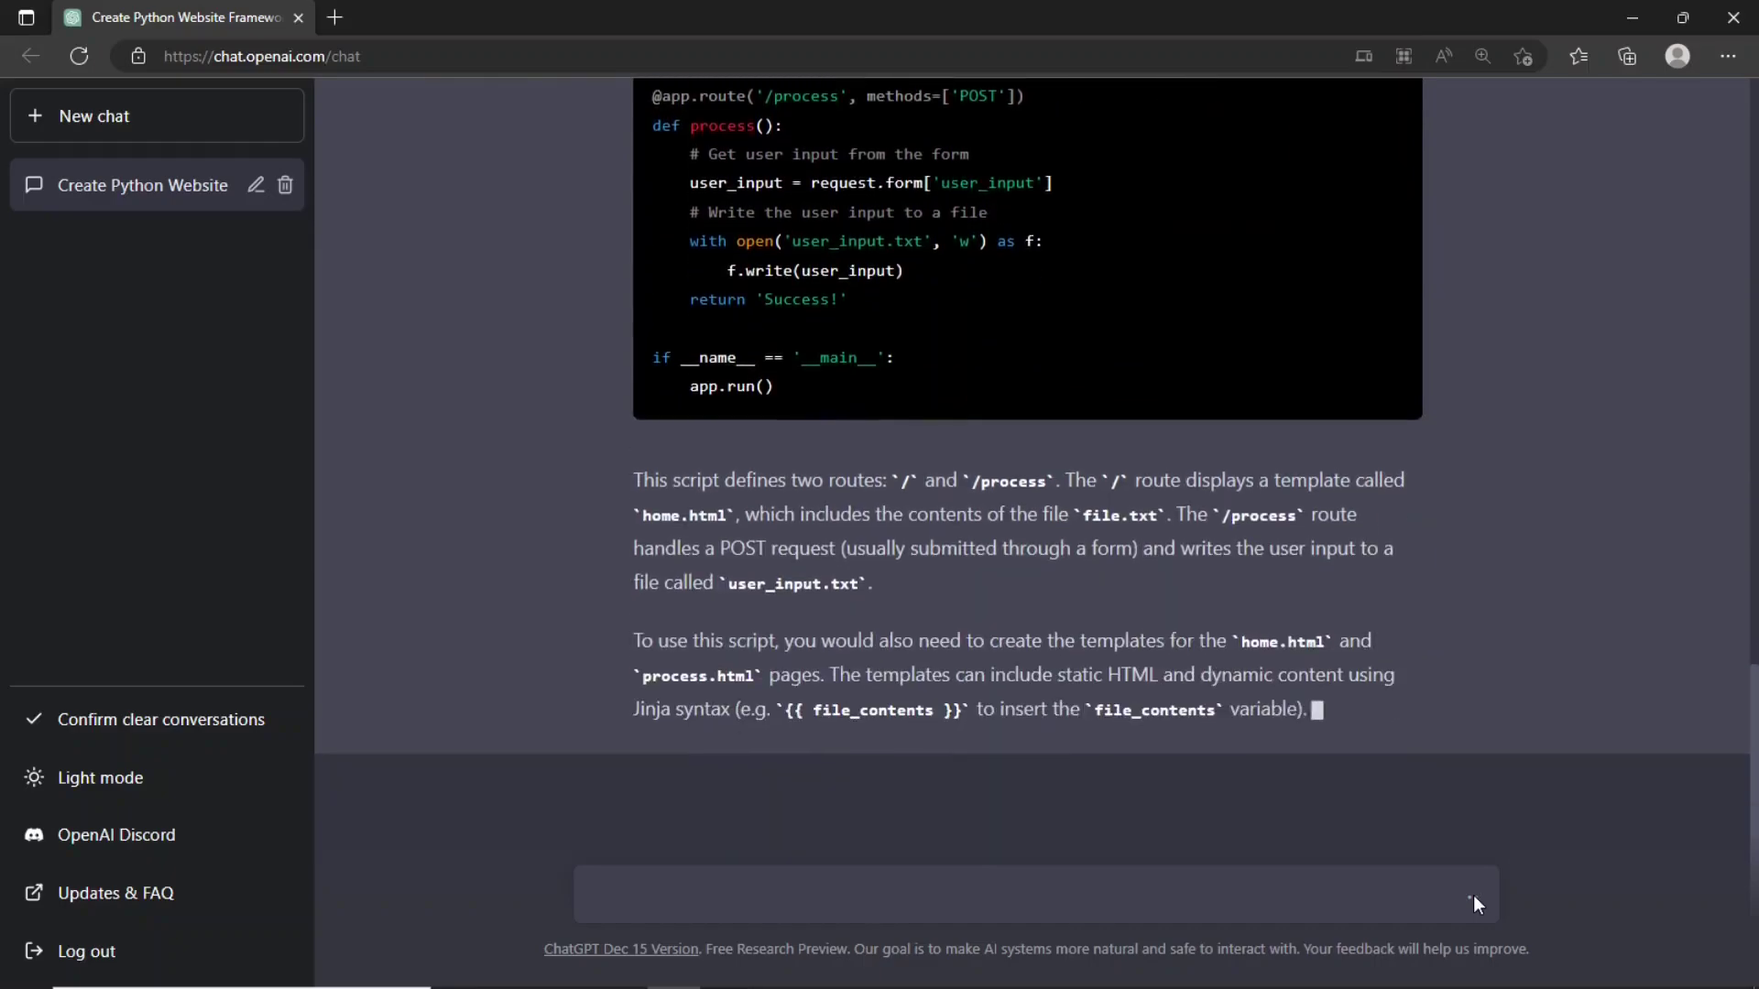
Step: Paste the Flask script from ChatGPT's reply into a new message draft
{"action": "scroll", "coordinate": [1377, 159], "scroll_direction": "up", "scroll_amount": 6}
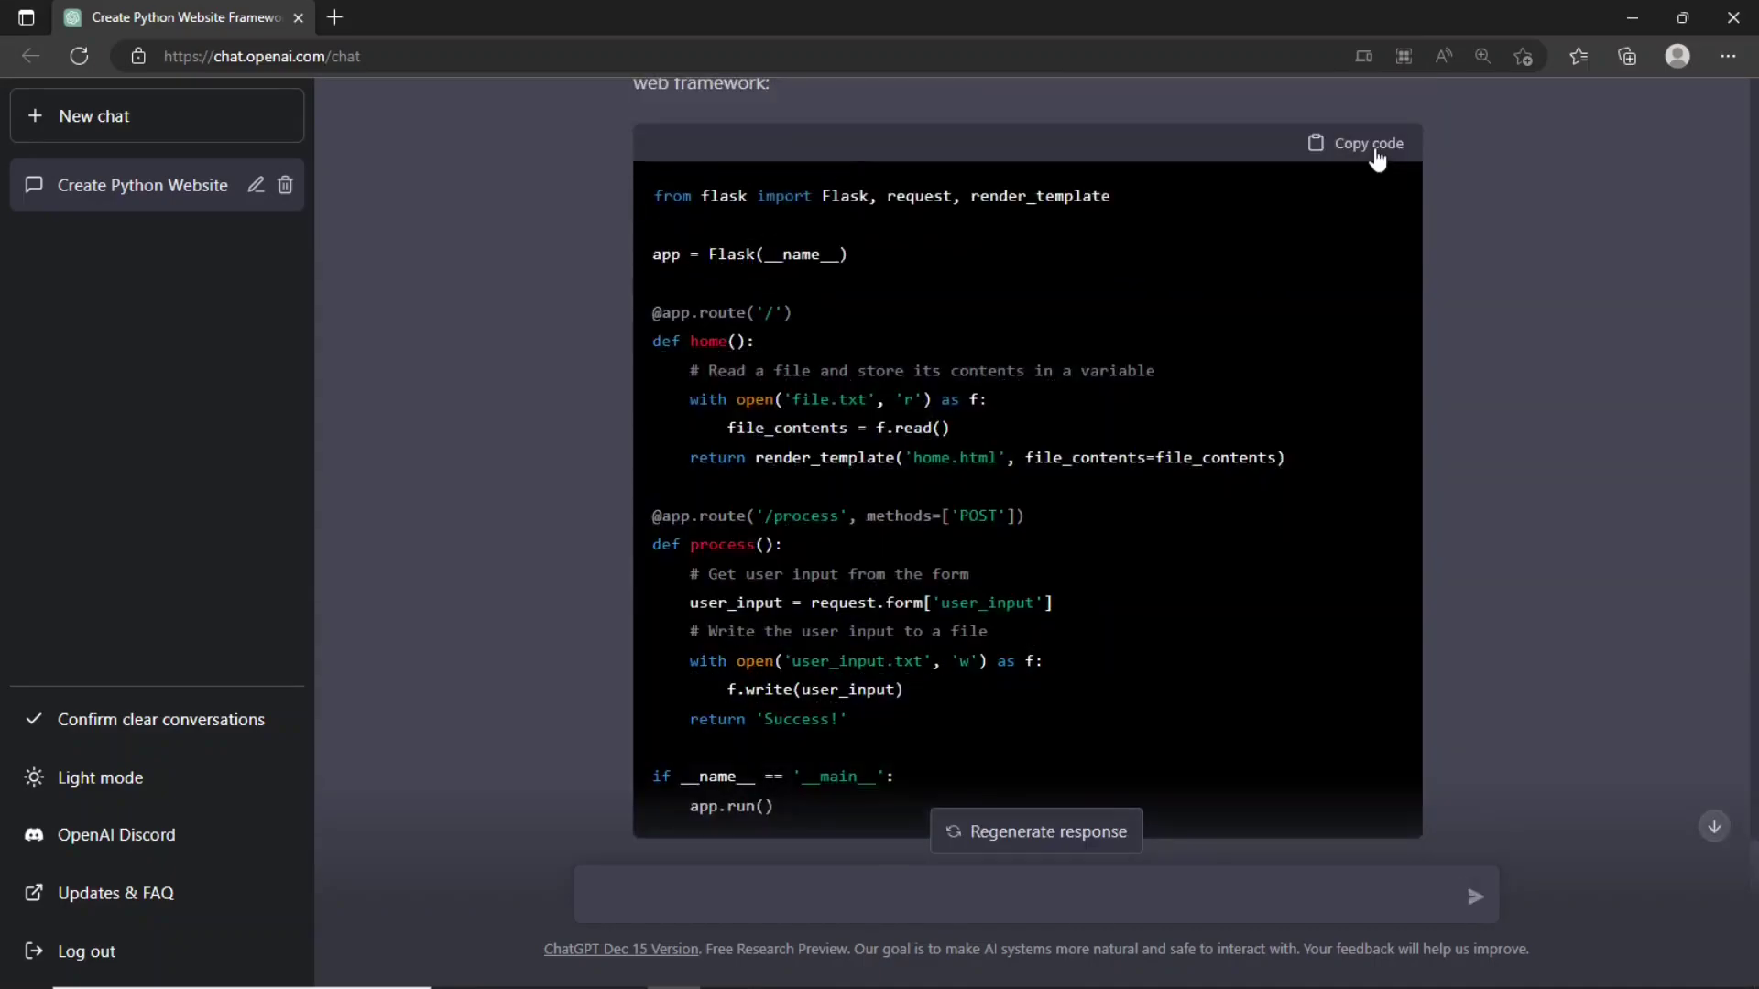
{"action": "scroll", "coordinate": [1538, 290], "scroll_direction": "down", "scroll_amount": 6}
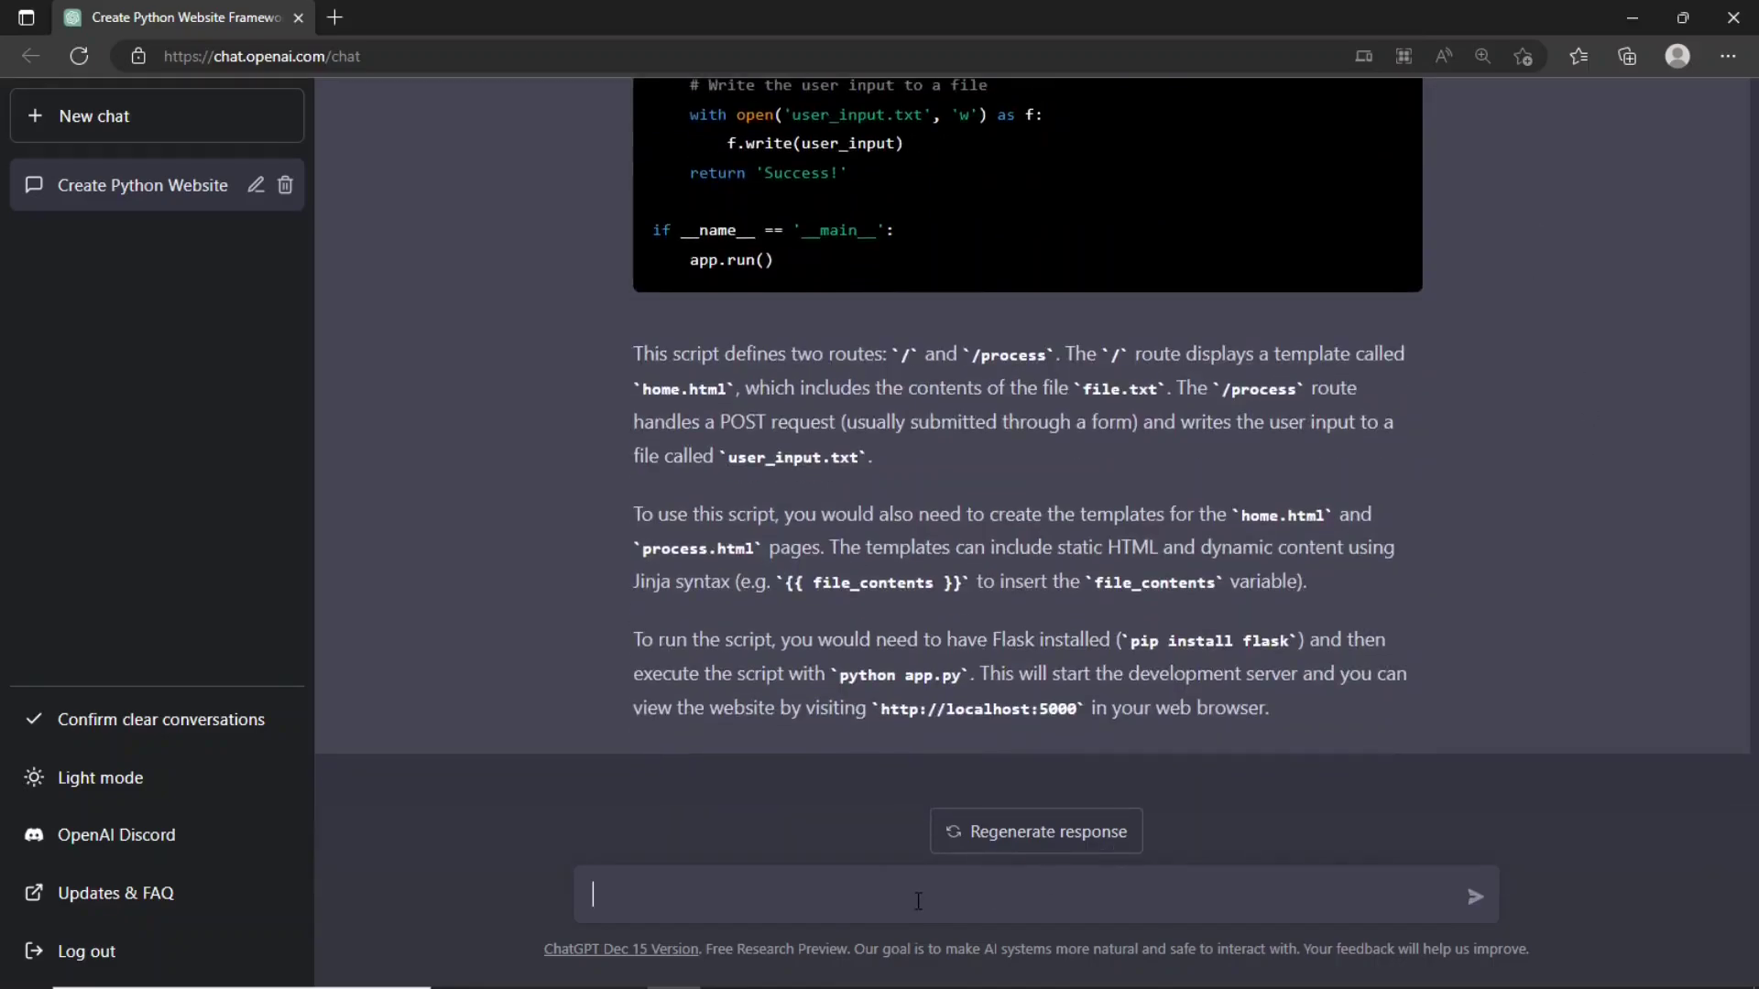
{"action": "key", "text": "ctrl+v"}
{"action": "scroll", "coordinate": [913, 891], "scroll_direction": "up", "scroll_amount": 3}
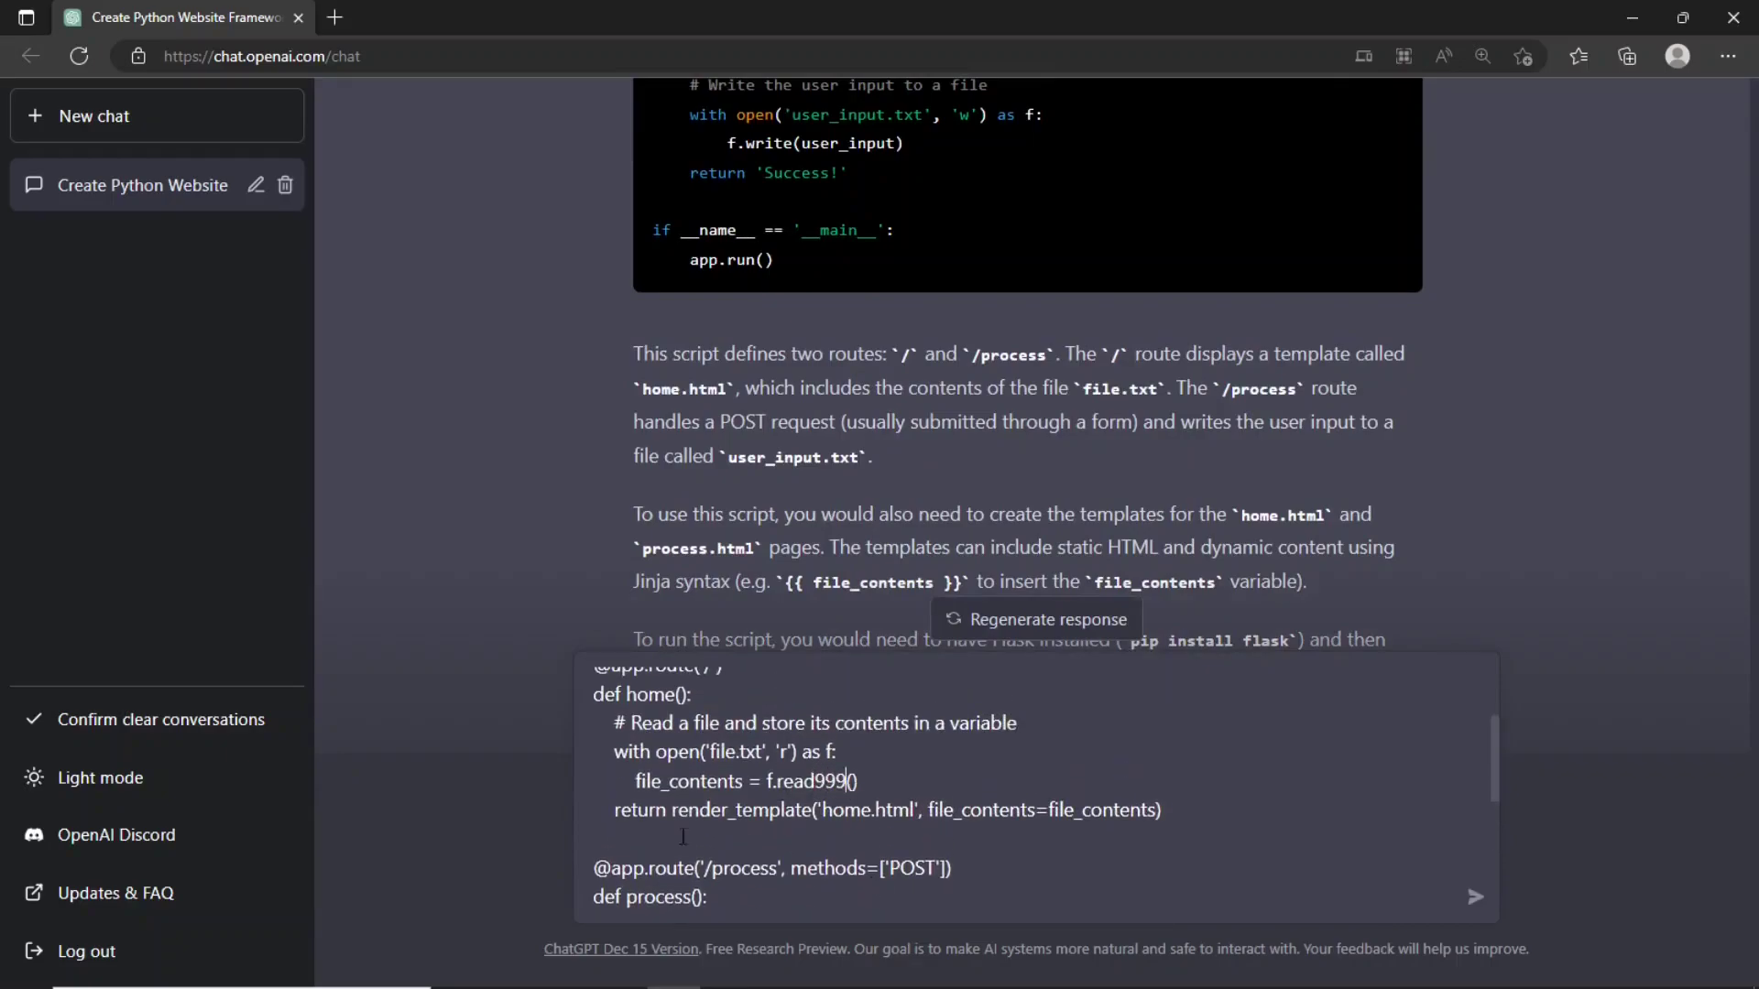
Step: Add 'there is some error in the following code. please correct it.' above the Flask code and send it
{"action": "scroll", "coordinate": [873, 779], "scroll_direction": "up", "scroll_amount": 3}
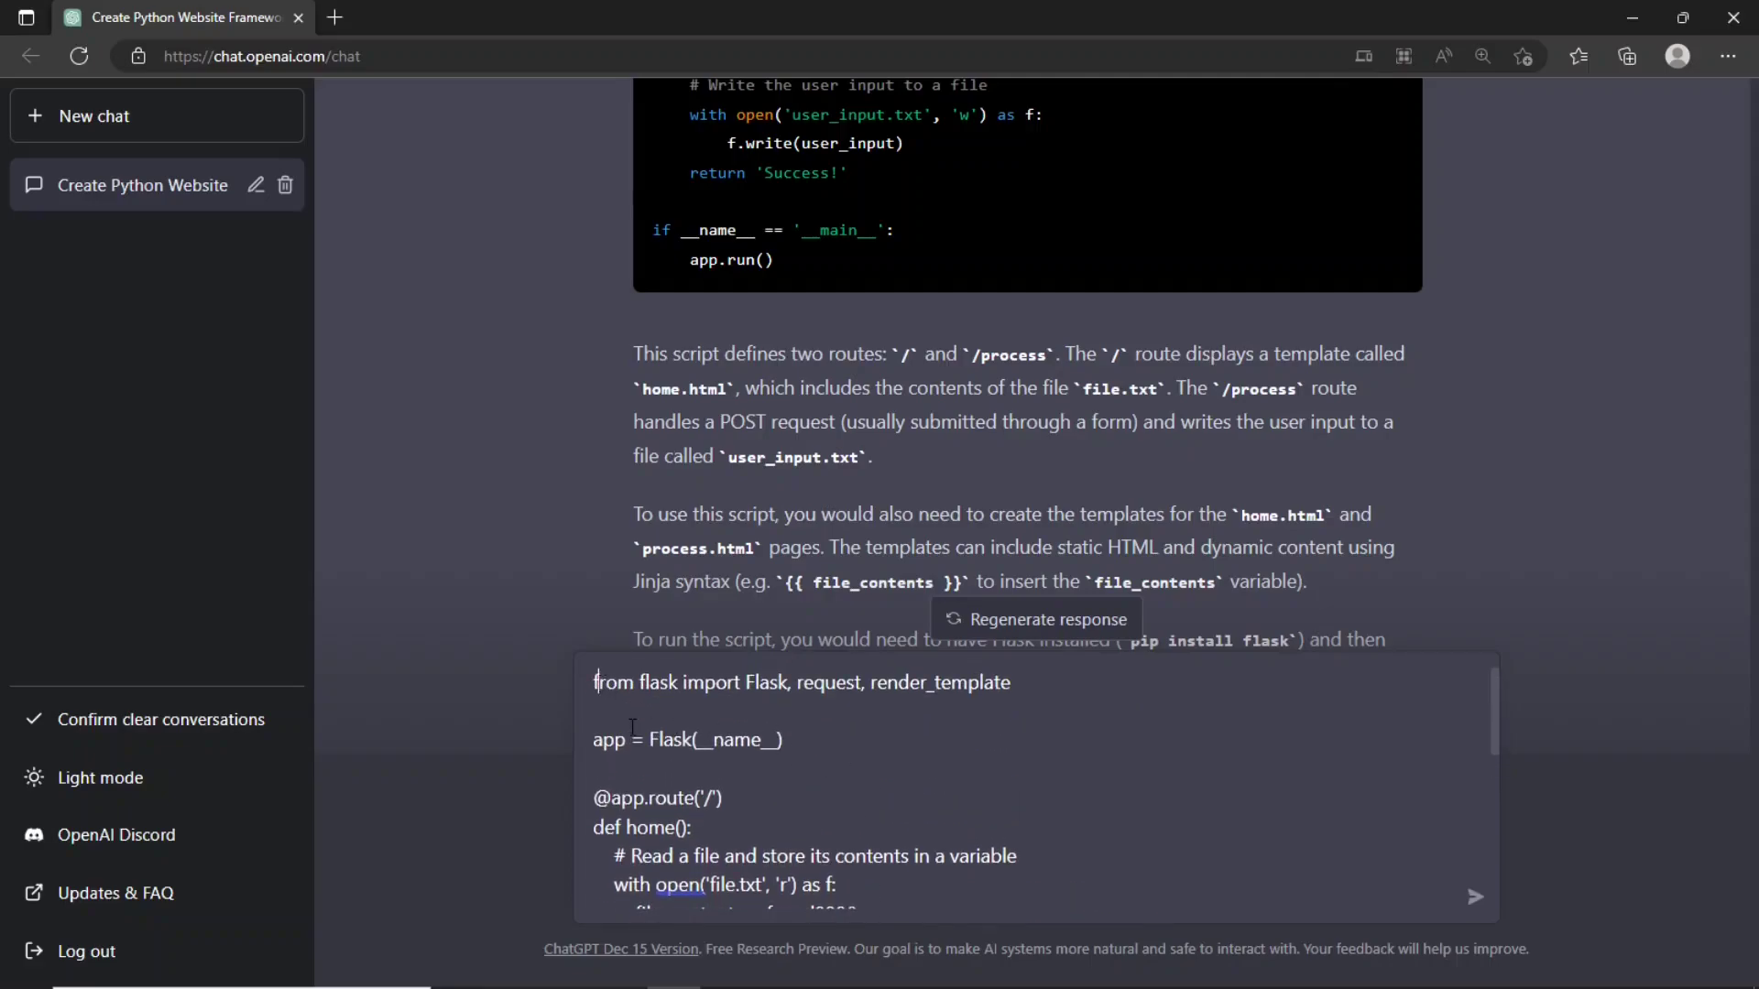
{"action": "type", "text": "there is some error in the following code. please correct it."}
{"action": "left_click", "coordinate": [1475, 896]}
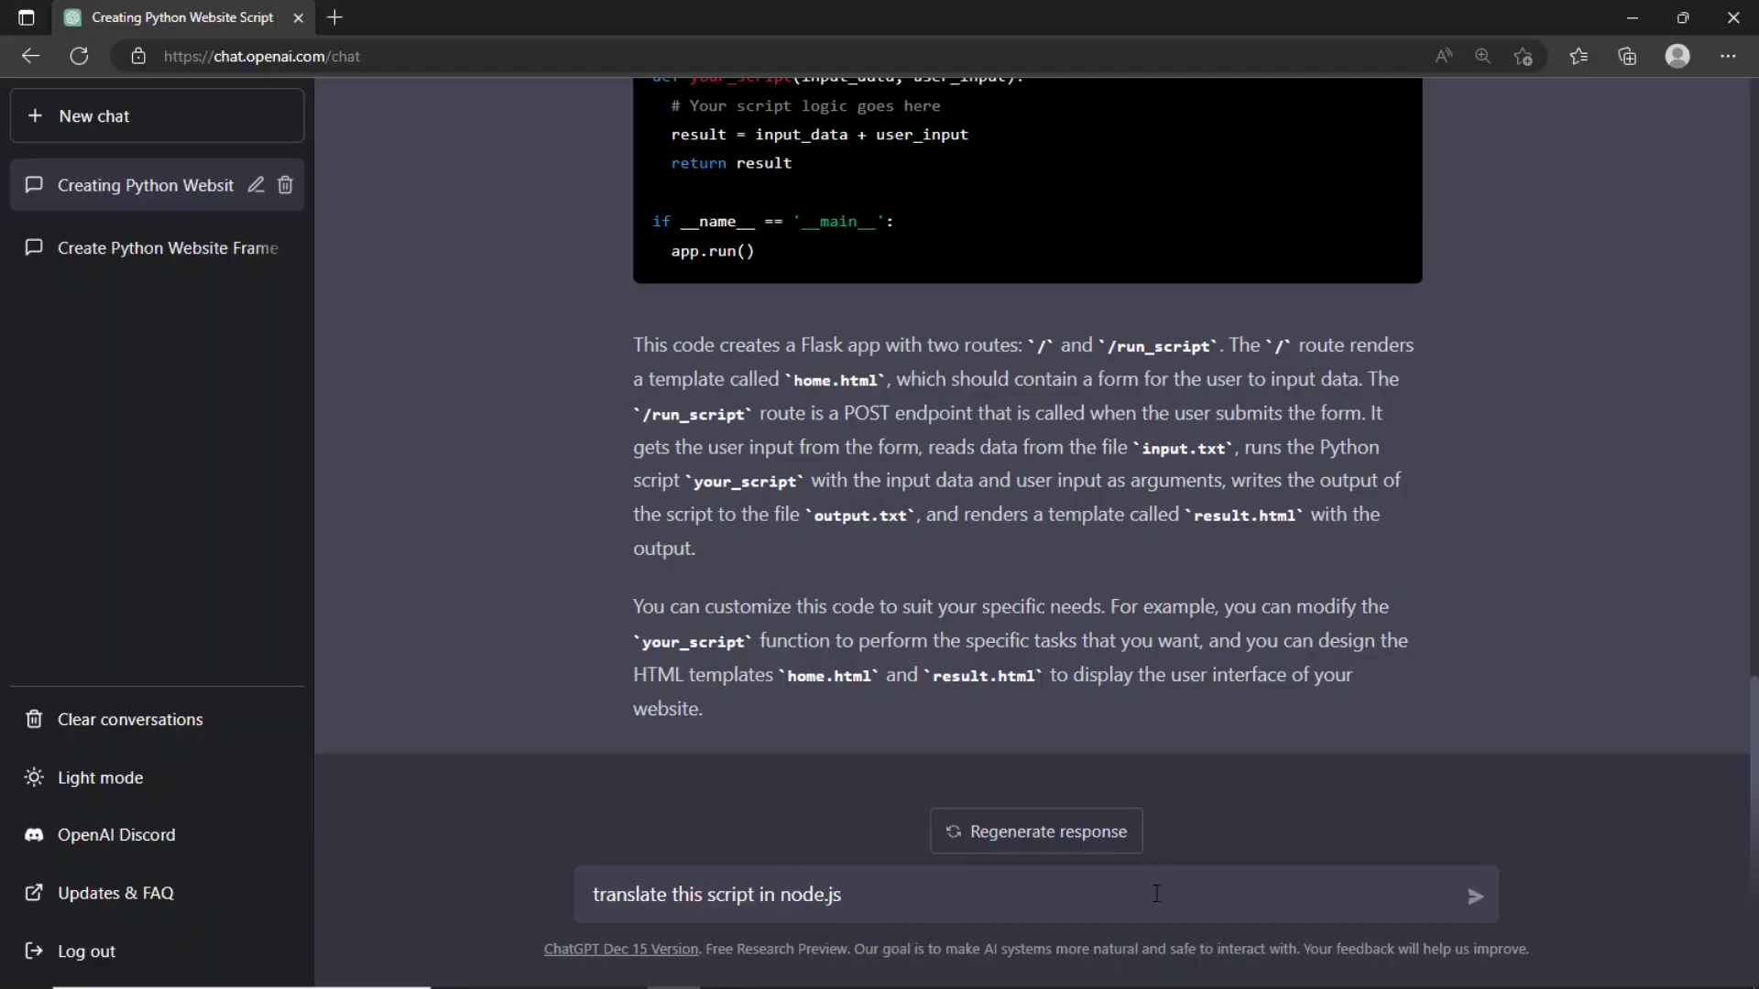
Step: Send the request 'translate this script in node.js'
{"action": "left_click", "coordinate": [1480, 898]}
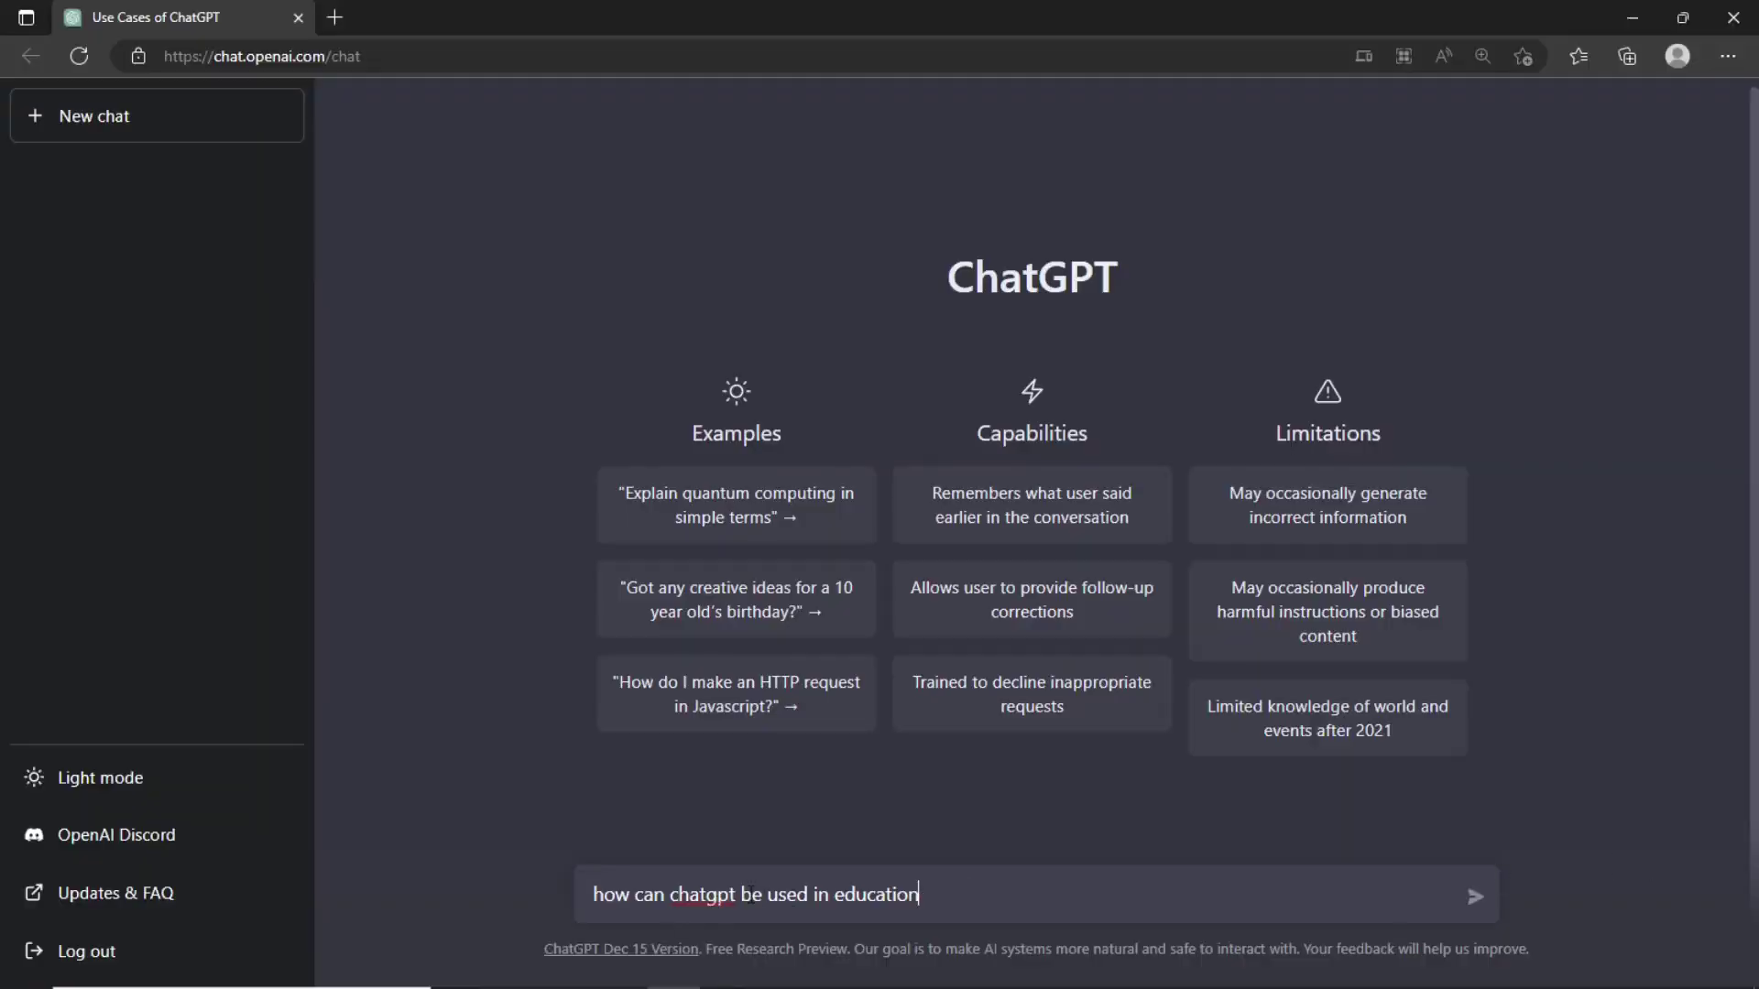
Step: Send 'how can chatgpt be used in education' in the new chat
{"action": "left_click", "coordinate": [1478, 902]}
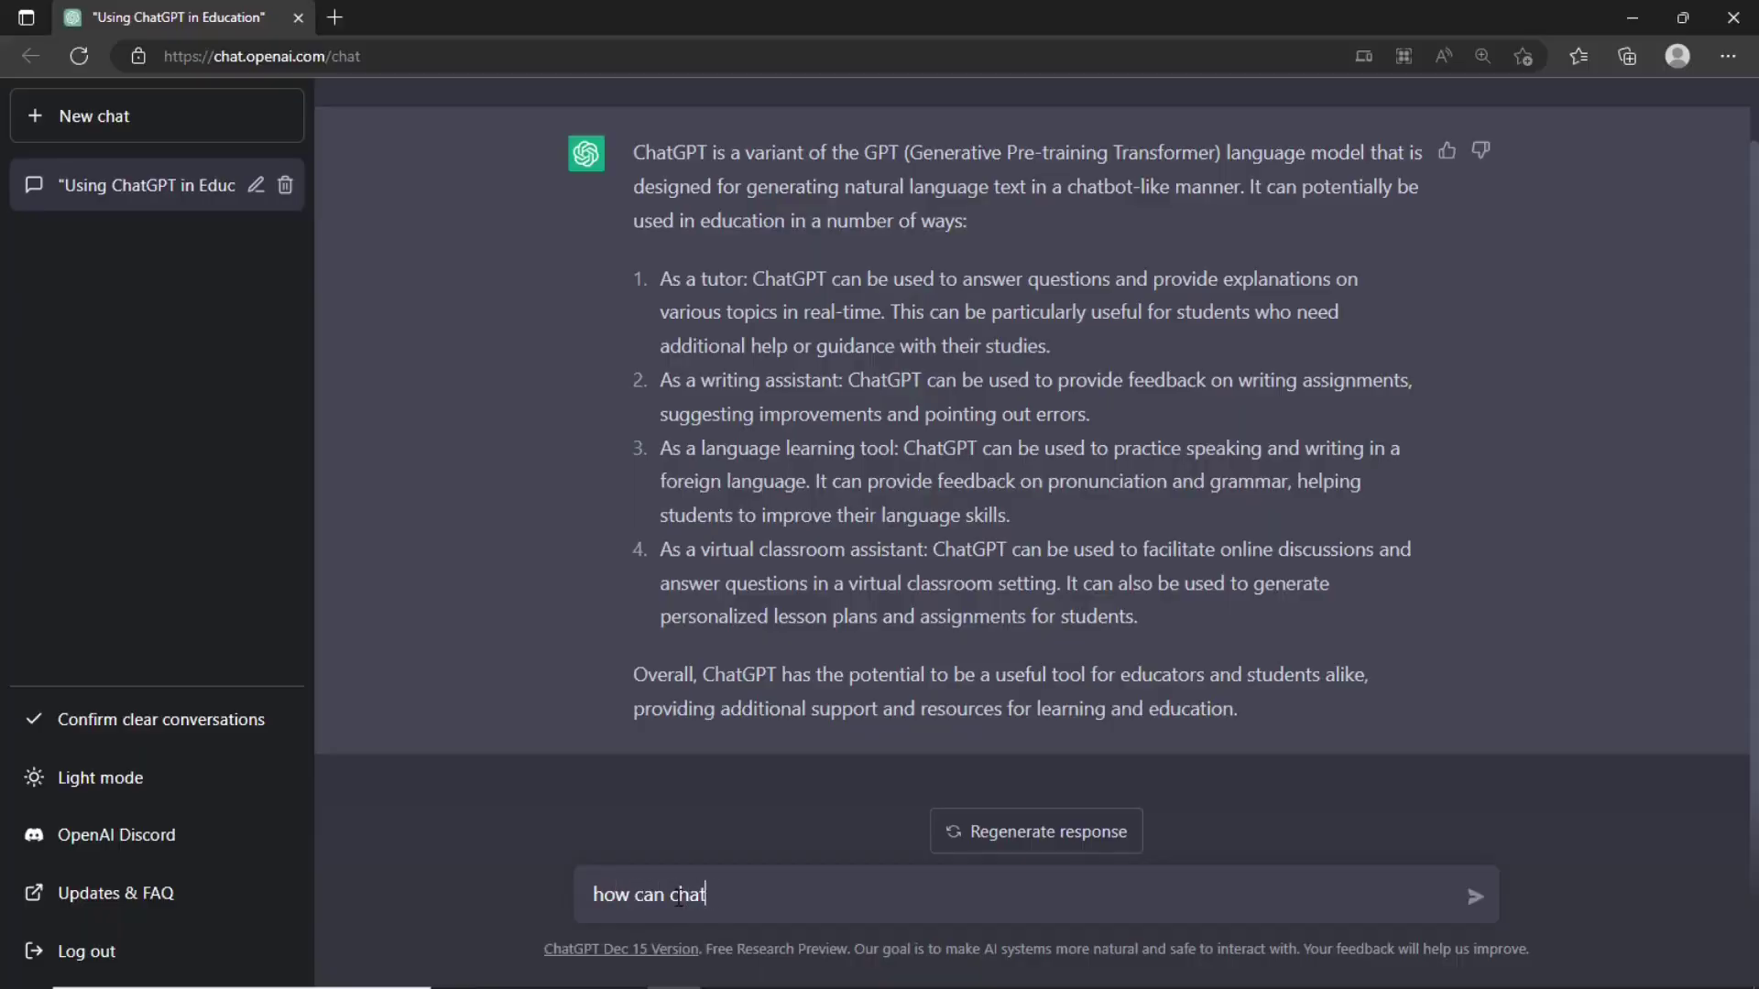
Step: Finish typing and send 'how can chatgpt be used in commercial activities'
{"action": "type", "text": "vities"}
{"action": "key", "text": "Return"}
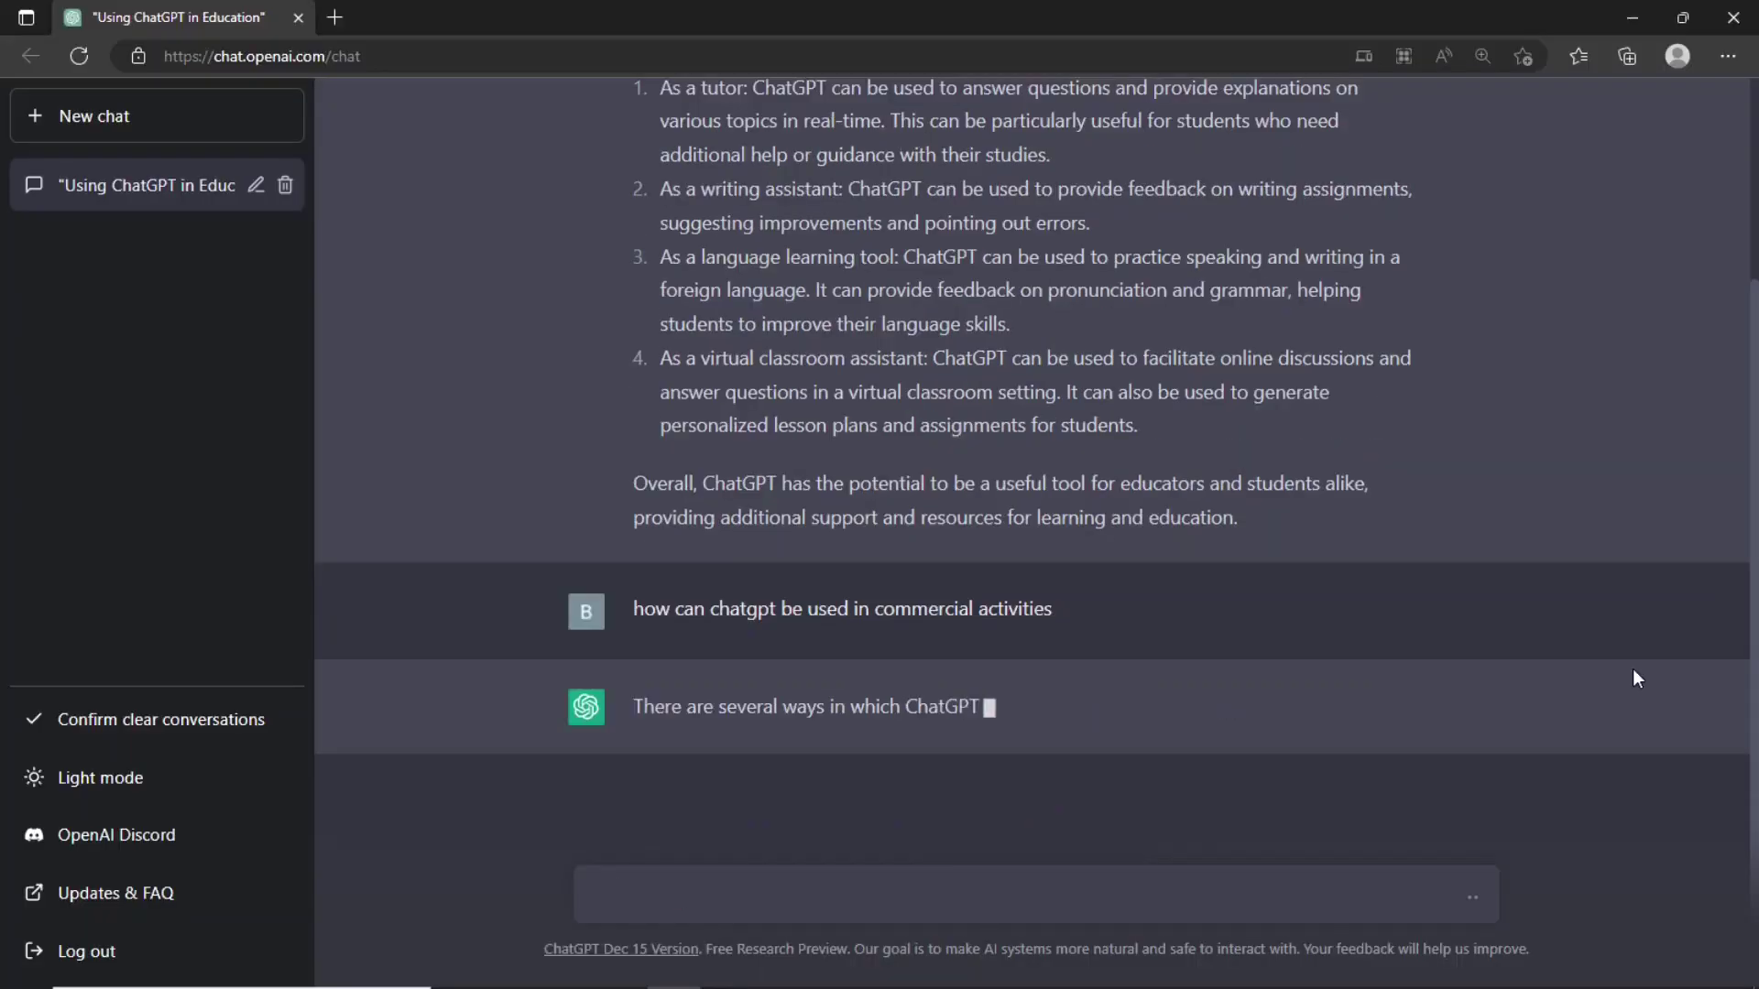